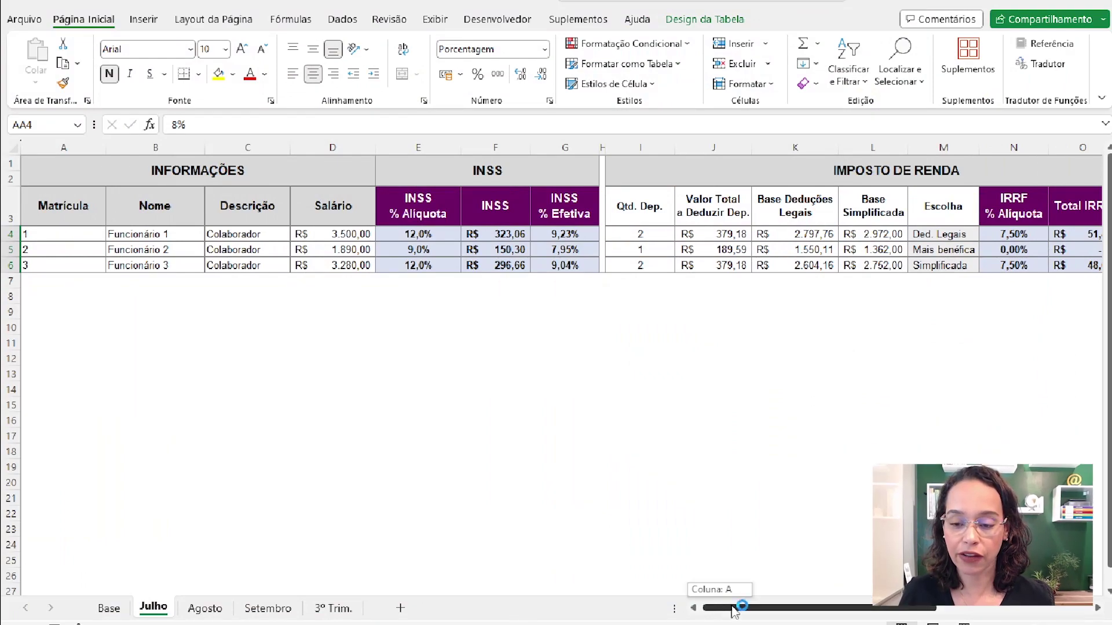
- Check the Agosto and Setembro payroll sheets, then switch to the empty 3º Trim. sheet
mouse_move(728, 608)
left_mouse_down()
mouse_move(886, 608)
mouse_move(725, 607)
left_mouse_up()
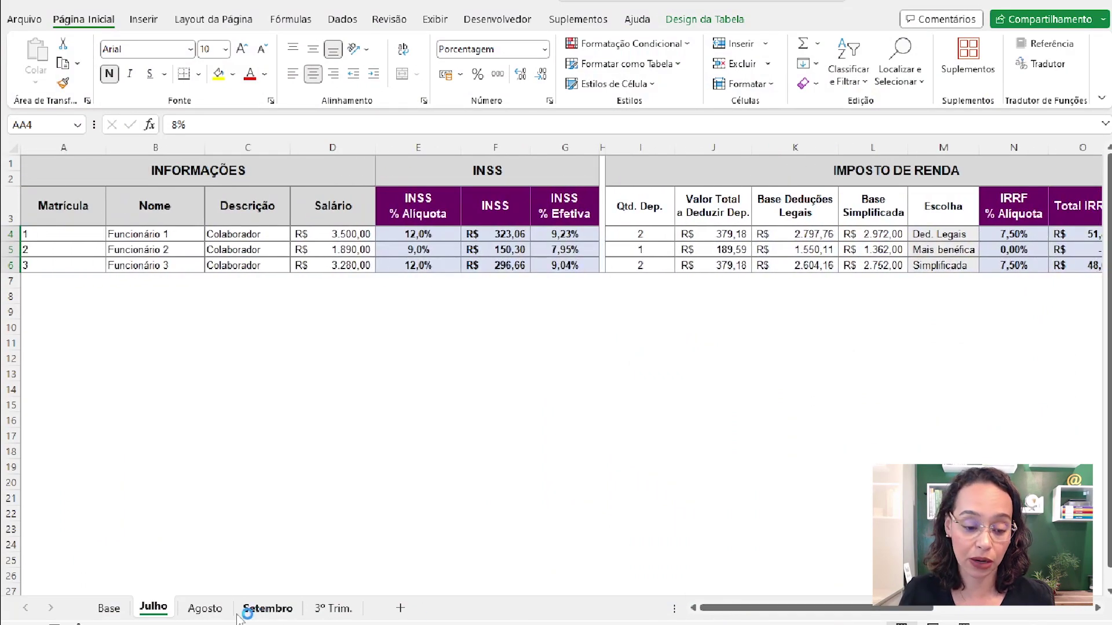
left_click(218, 614)
left_click(271, 614)
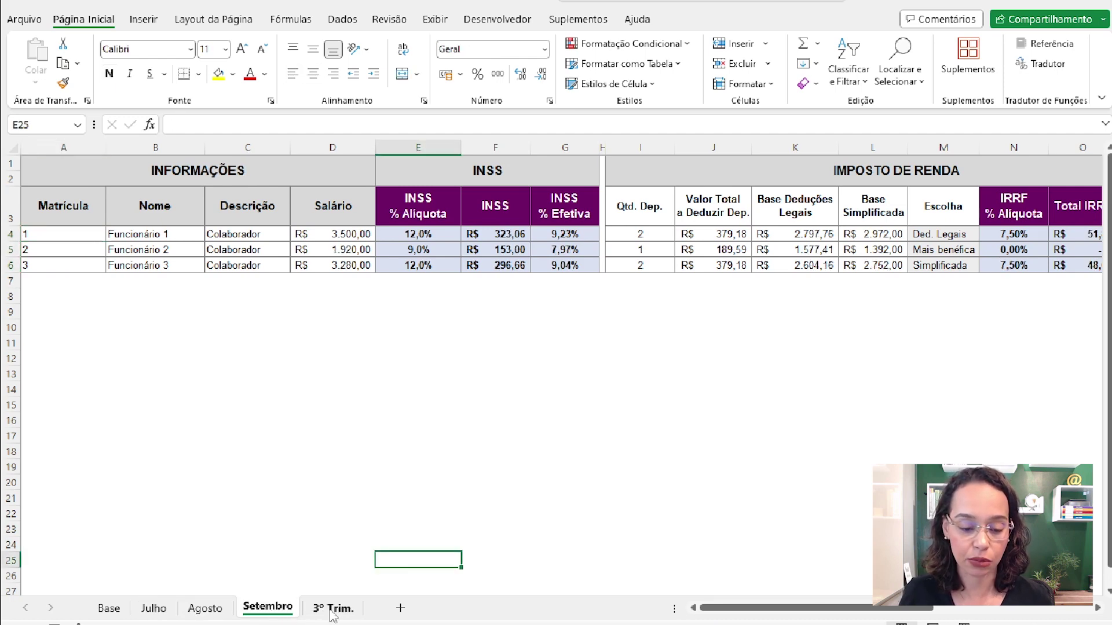
left_click(333, 613)
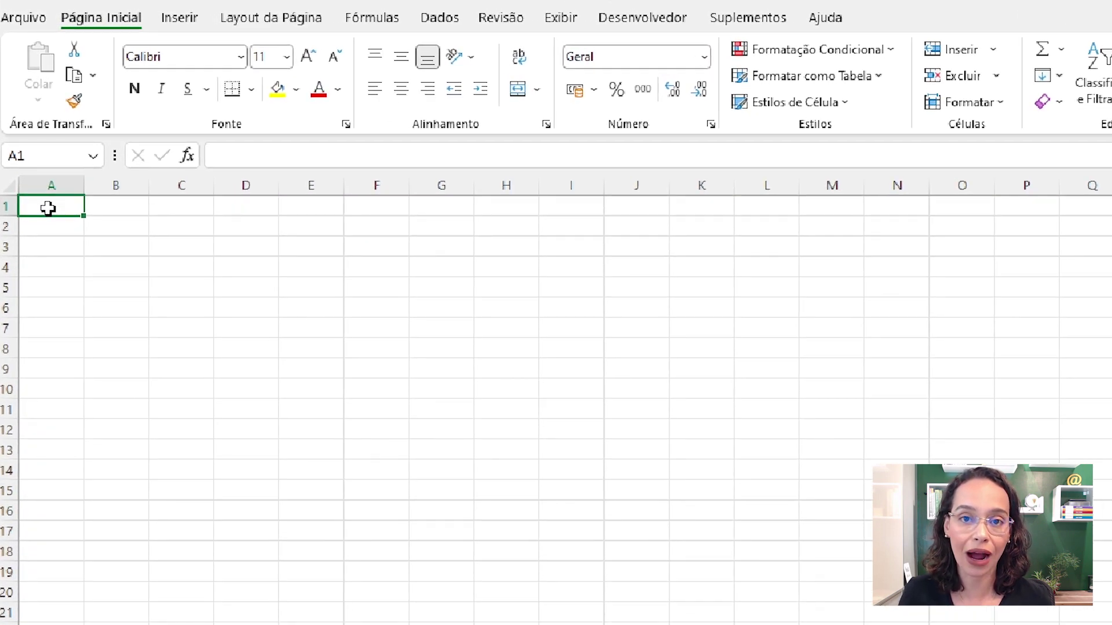
- Start a Soma consolidation from Dados > Consolidar, with the reference pointing at the Julho sheet
left_click(443, 20)
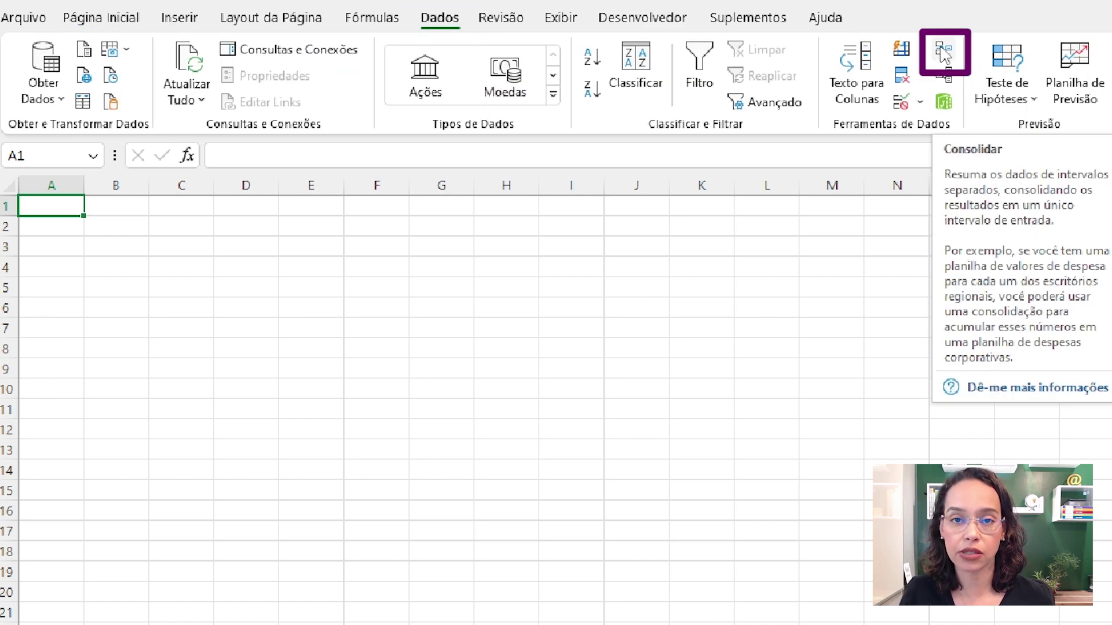
left_click(944, 55)
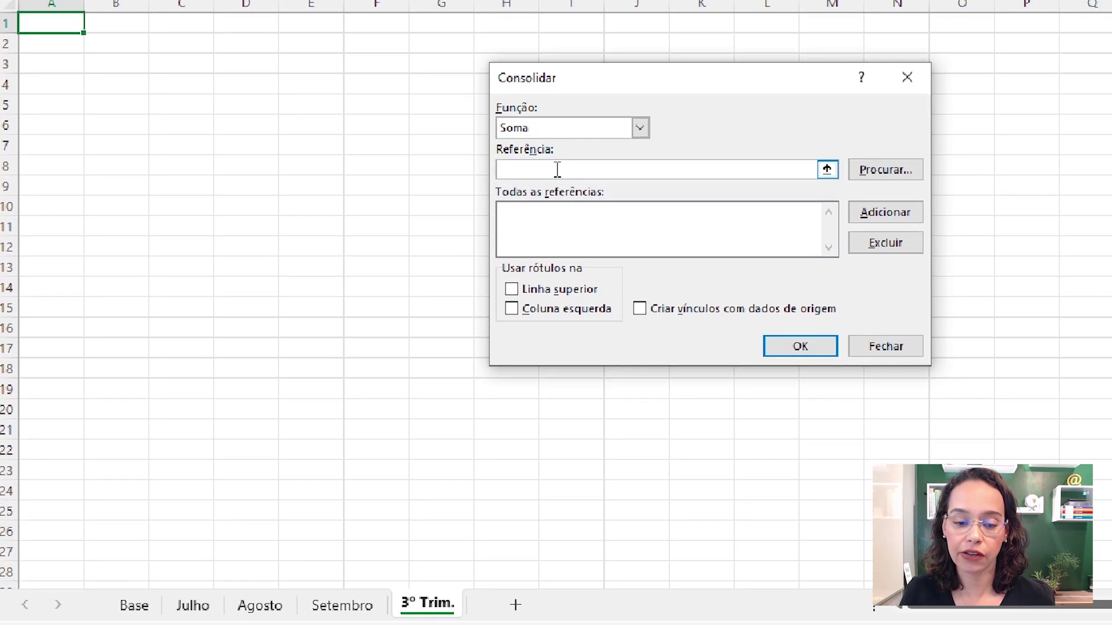
left_click(827, 170)
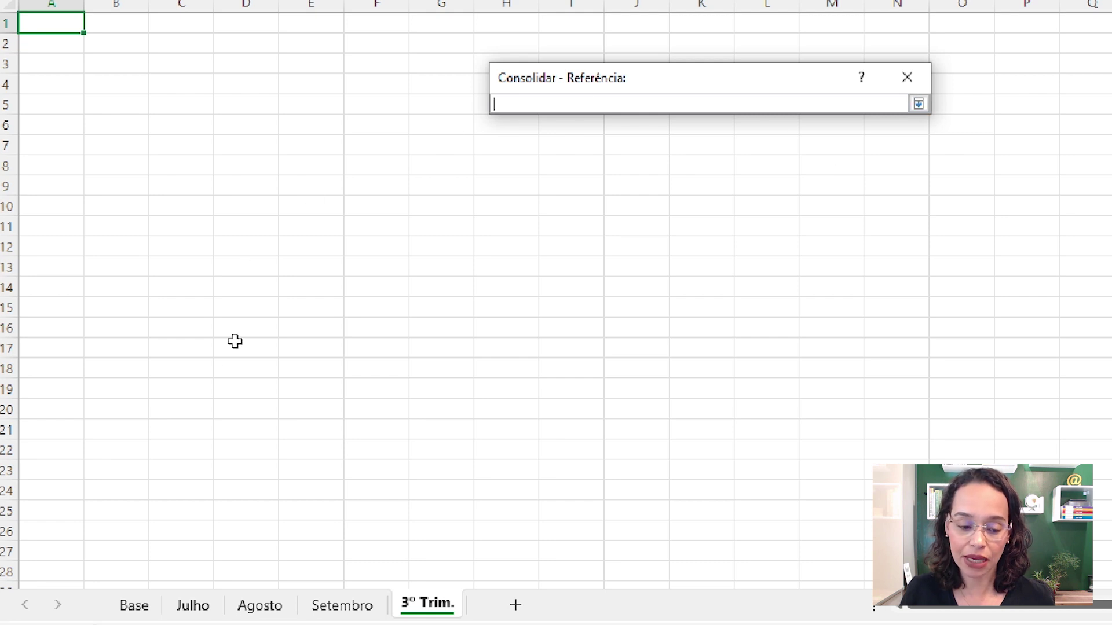
left_click(194, 605)
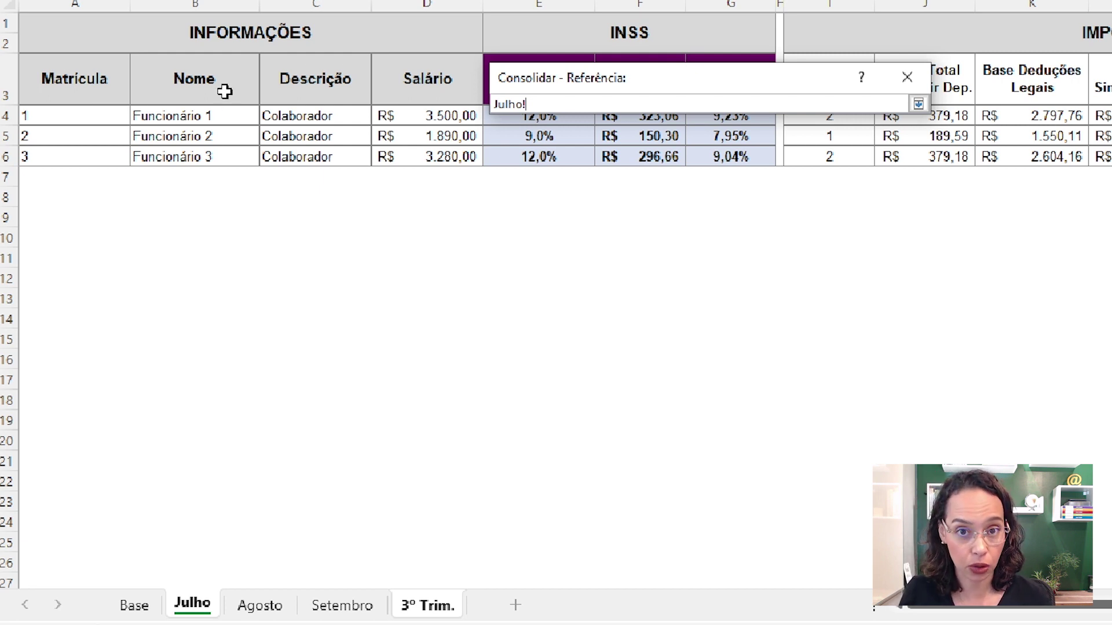
- Select Julho!$A$3:$AB$6 as the reference and add it to the consolidation list
left_click(66, 74)
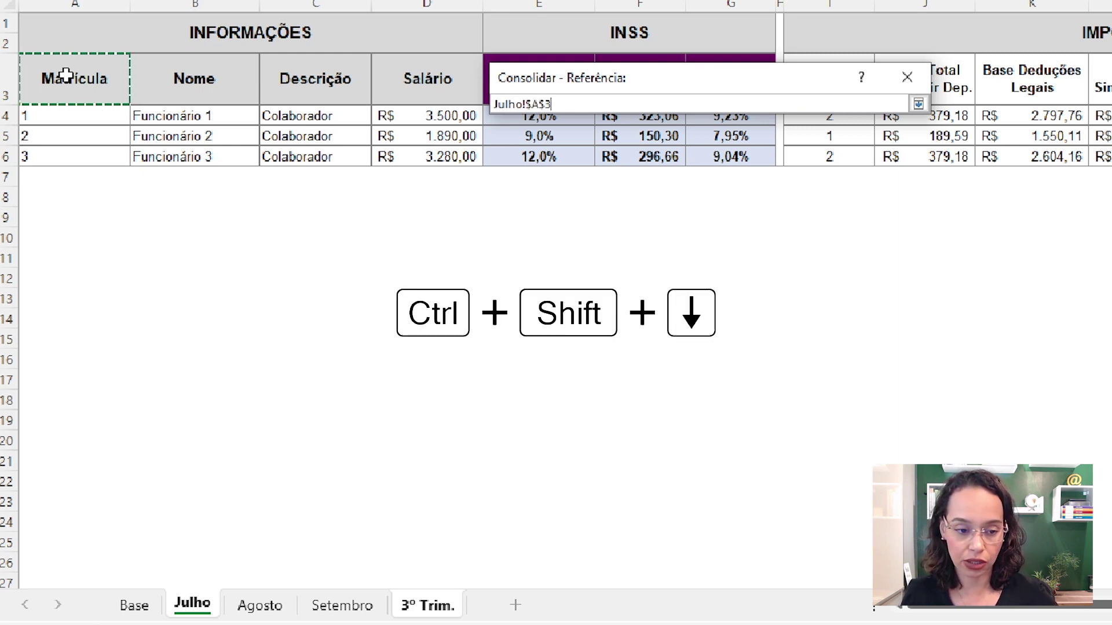
key("ctrl+shift+Down")
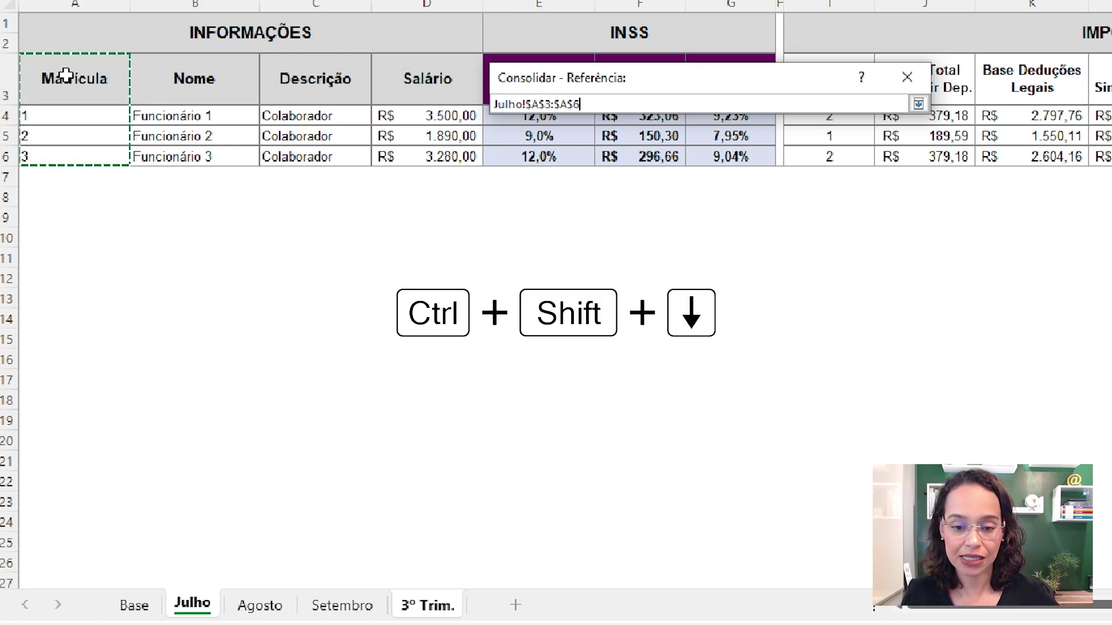
key("ctrl+shift+Right")
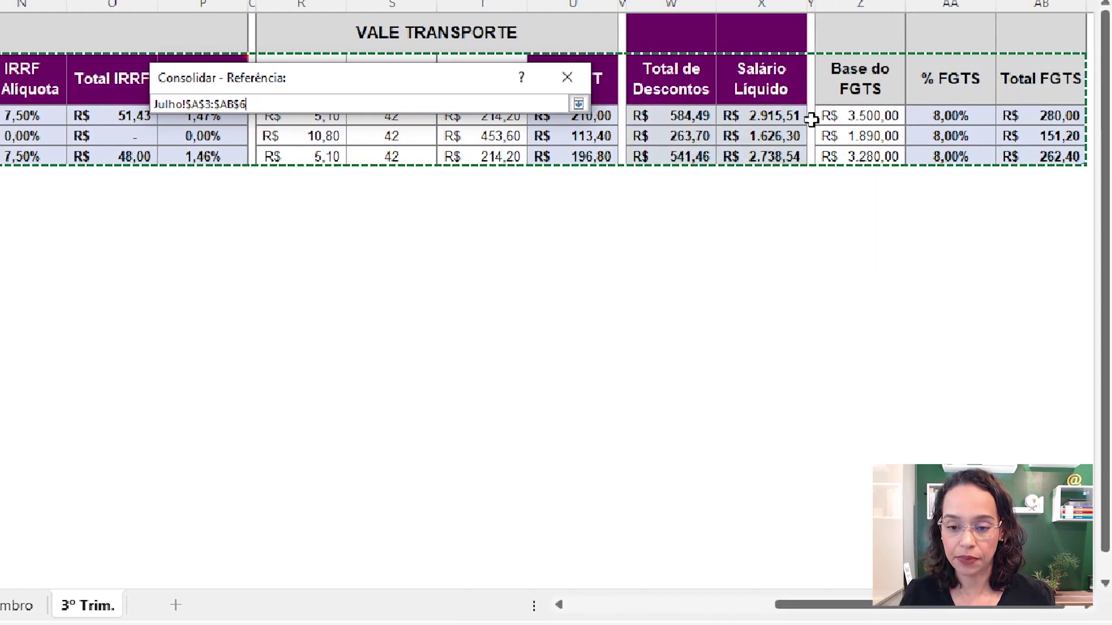
left_click(579, 104)
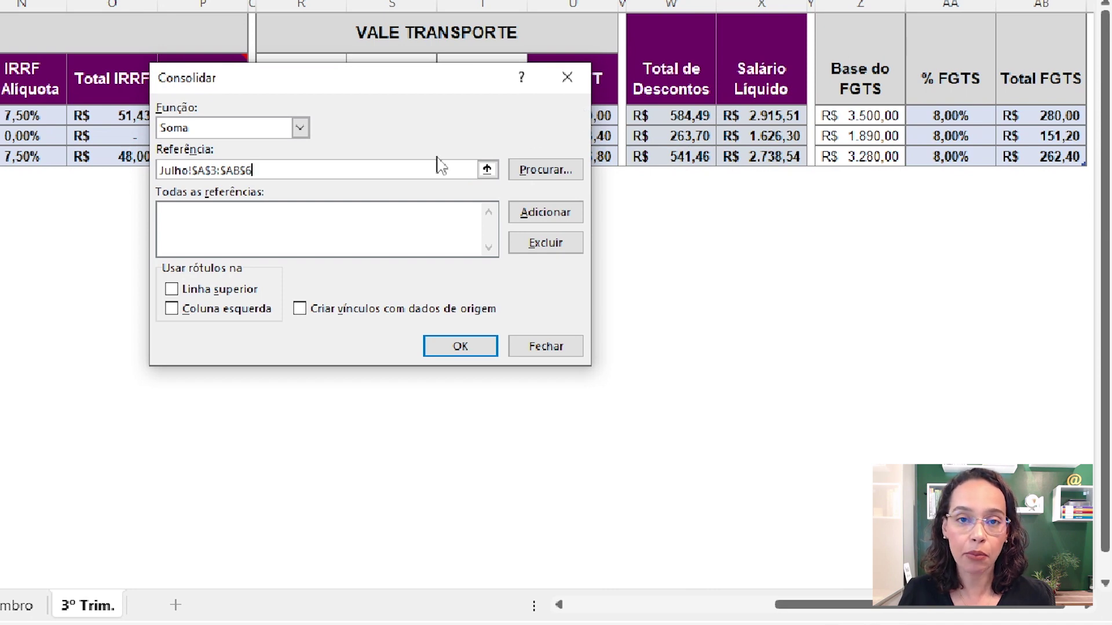
left_click(545, 212)
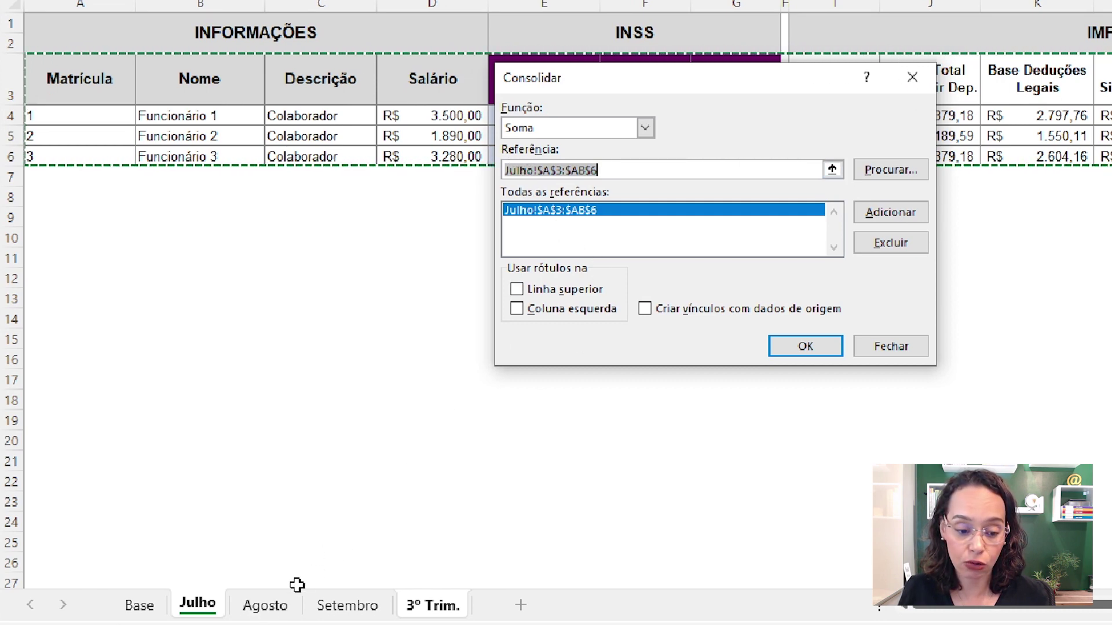
- Point the consolidation reference at the same range on Agosto, Agosto!$A$3:$AB$6
left_click(284, 607)
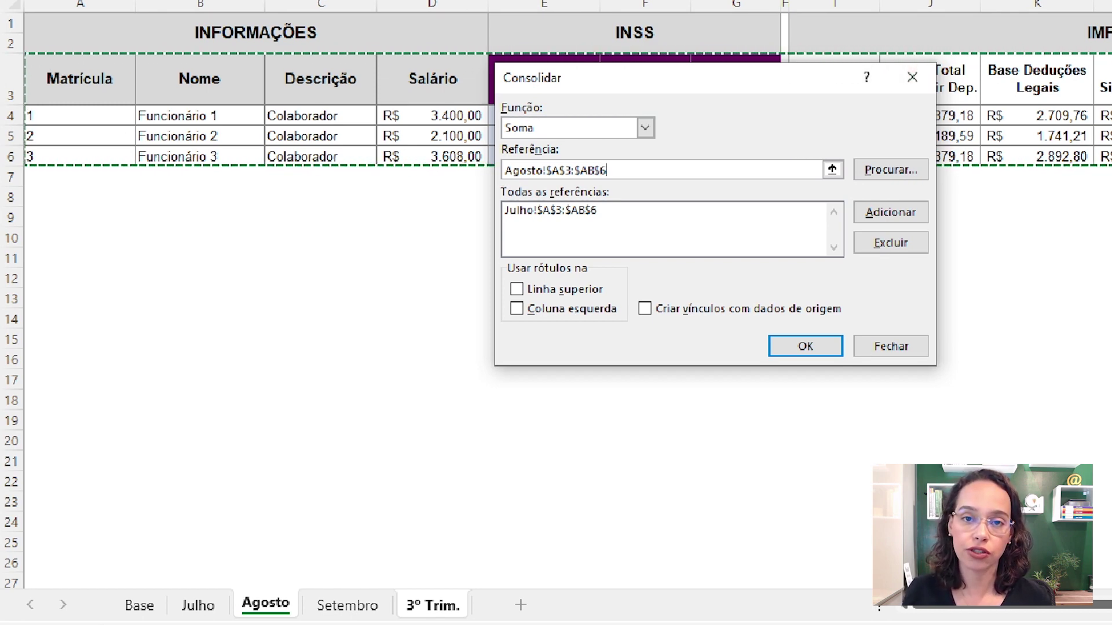
- Add the Agosto and Setembro A3:AB6 ranges as references and enable Linha superior labels
left_click(916, 216)
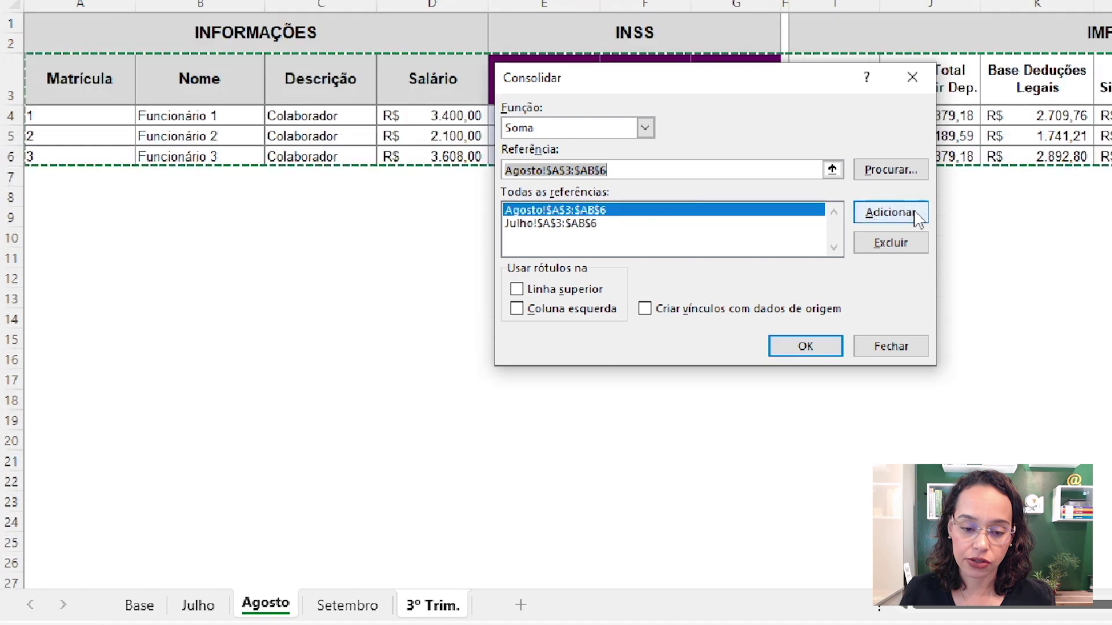
left_click(343, 607)
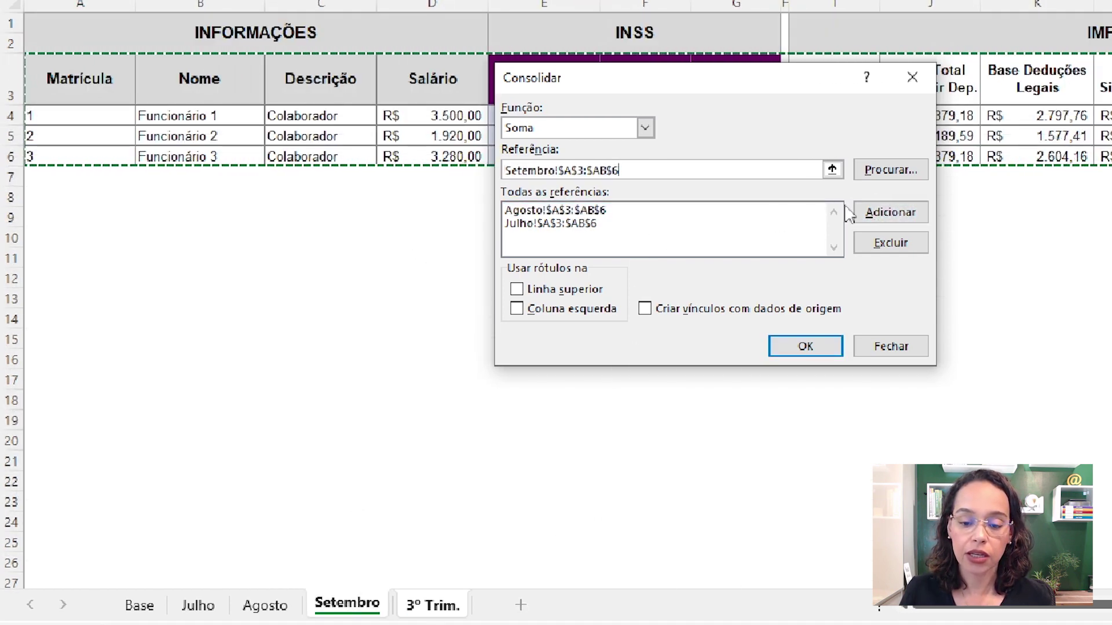
left_click(890, 214)
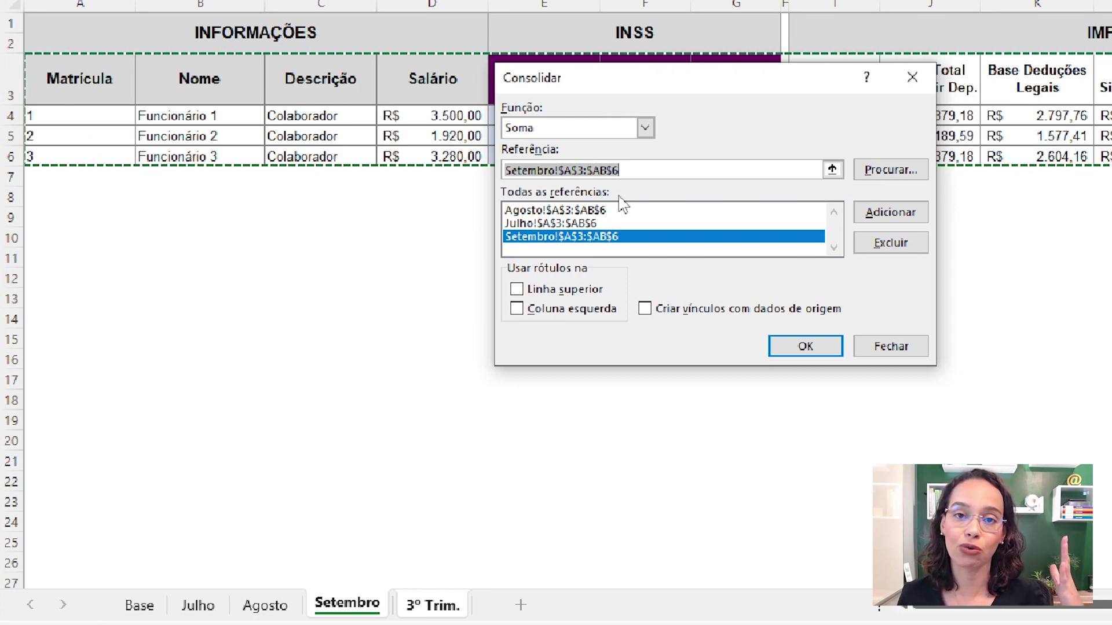
left_click(516, 289)
- Enable Coluna esquerda labels and run the Soma consolidation onto the 3º Trim. sheet
left_click(516, 308)
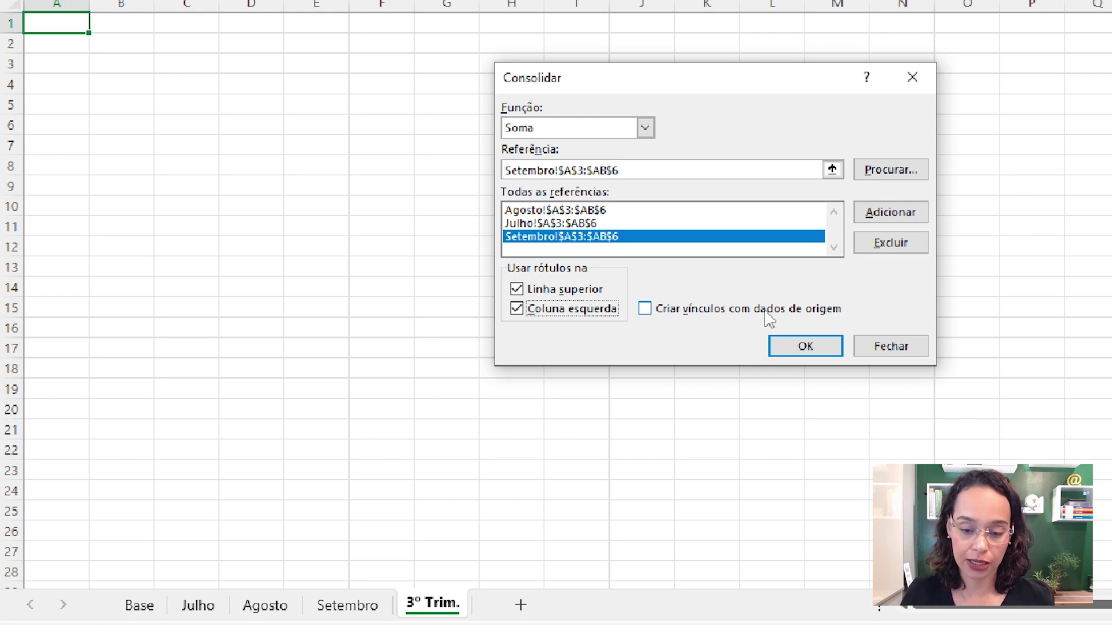
left_click(805, 347)
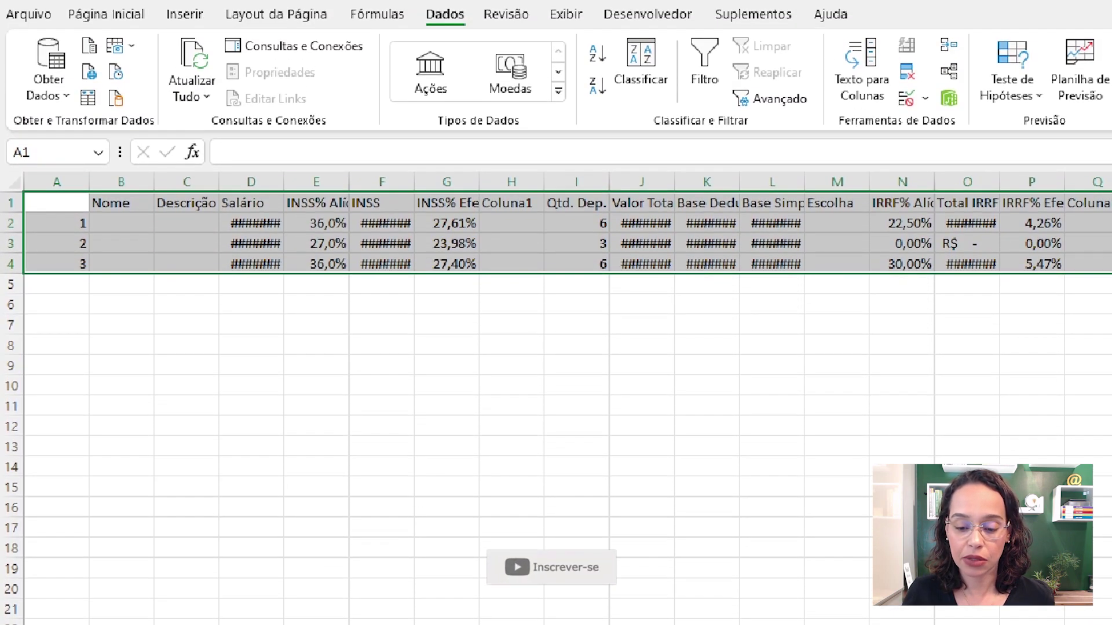
- Scroll across the consolidated 3º Trim. table to inspect all payroll columns
scroll(515, 618, "right", 3)
scroll(514, 618, "right", 3)
scroll(515, 618, "left", 4)
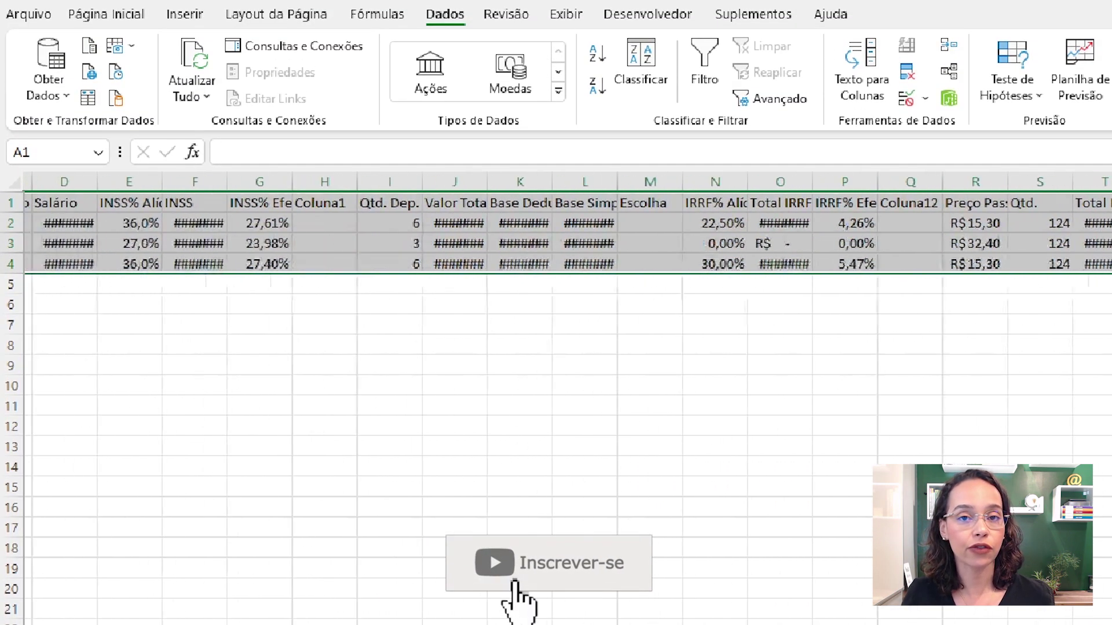
scroll(515, 618, "left", 2)
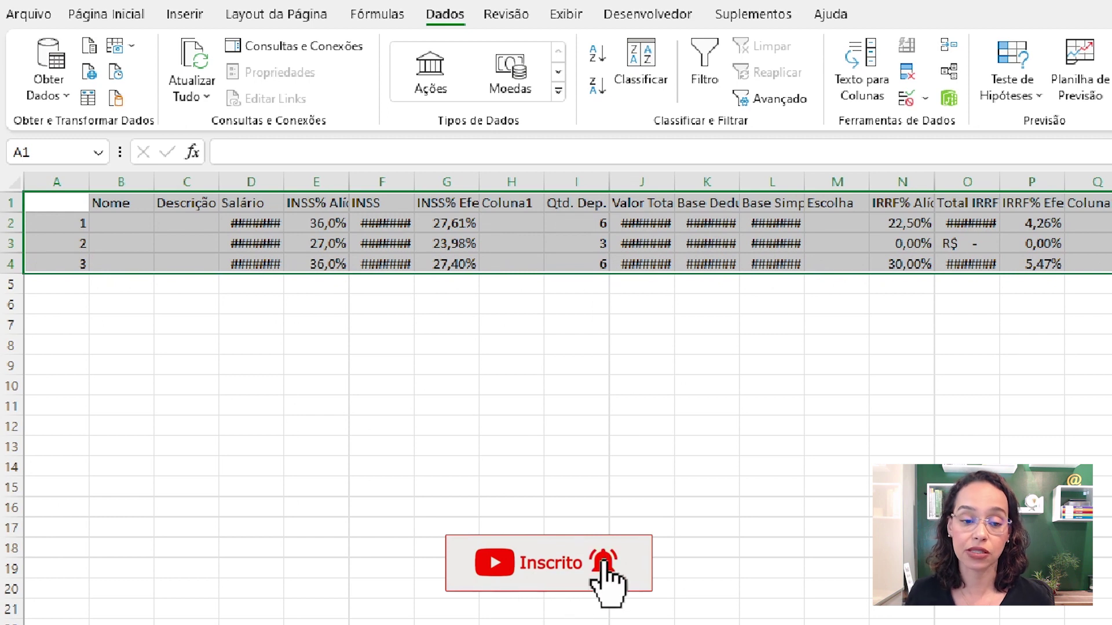
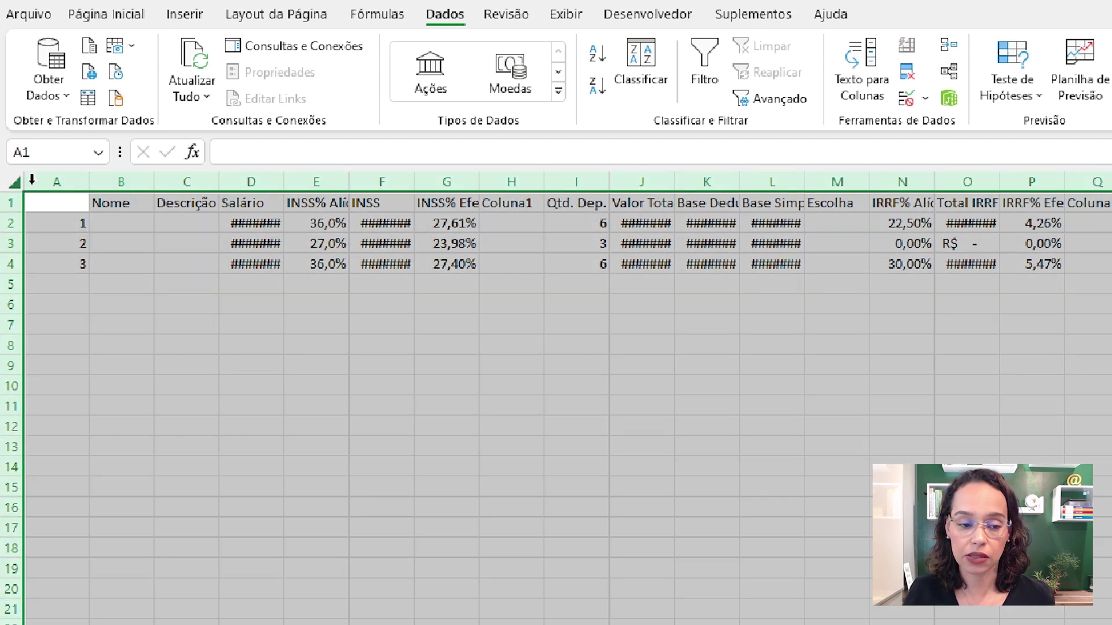
- AutoFit all columns so values replace ####, then head column A 'Matrícula' and fit its width
double_click(89, 182)
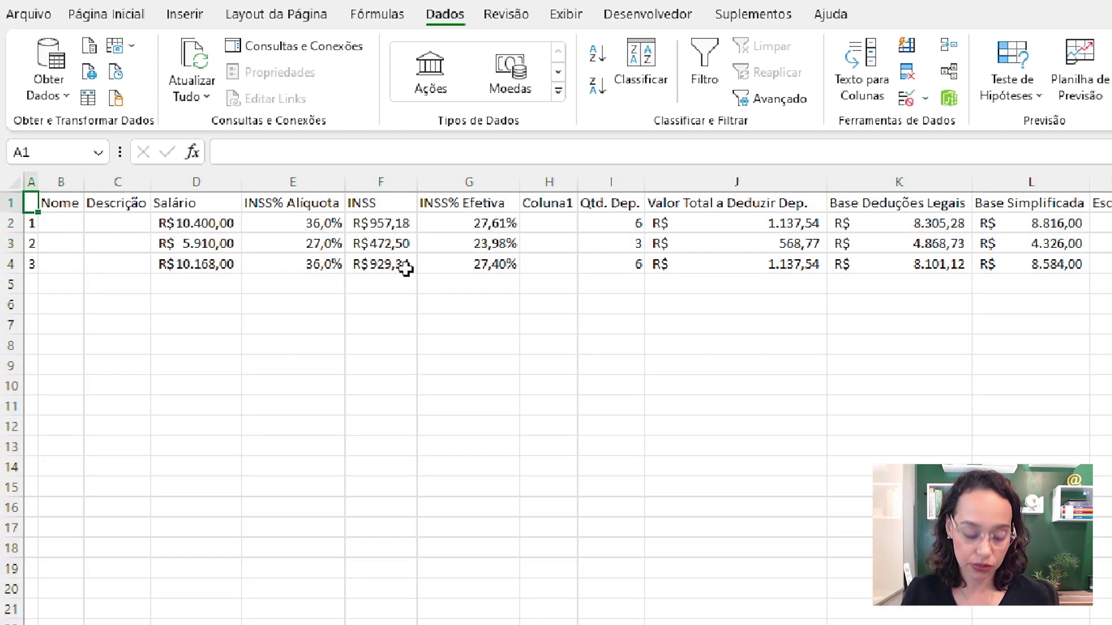
type("Matrícula")
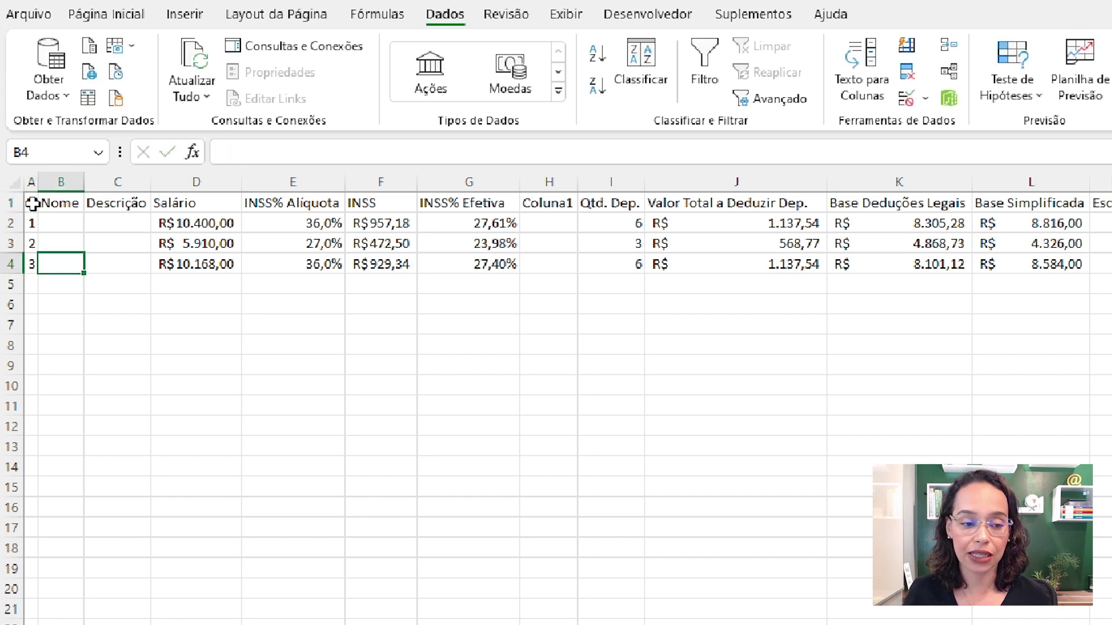
left_click(32, 203)
double_click(37, 181)
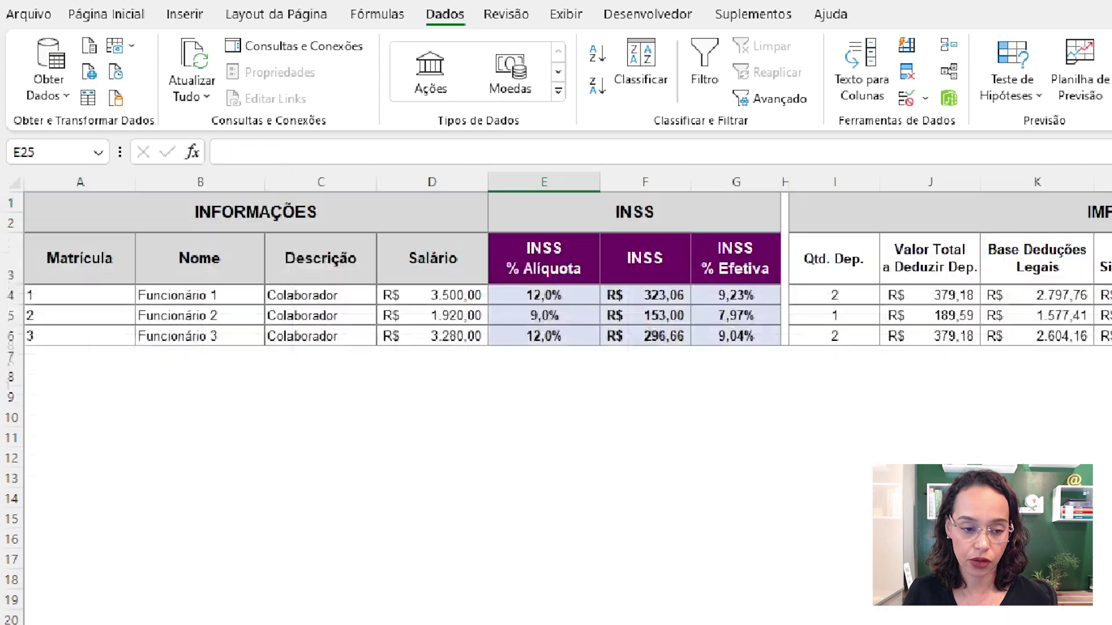
- Copy Funcionário 1–3 and Colaborador from the payroll table into B2 under Nome and Descrição
left_click_drag(186, 294, 338, 337)
key("ctrl+c")
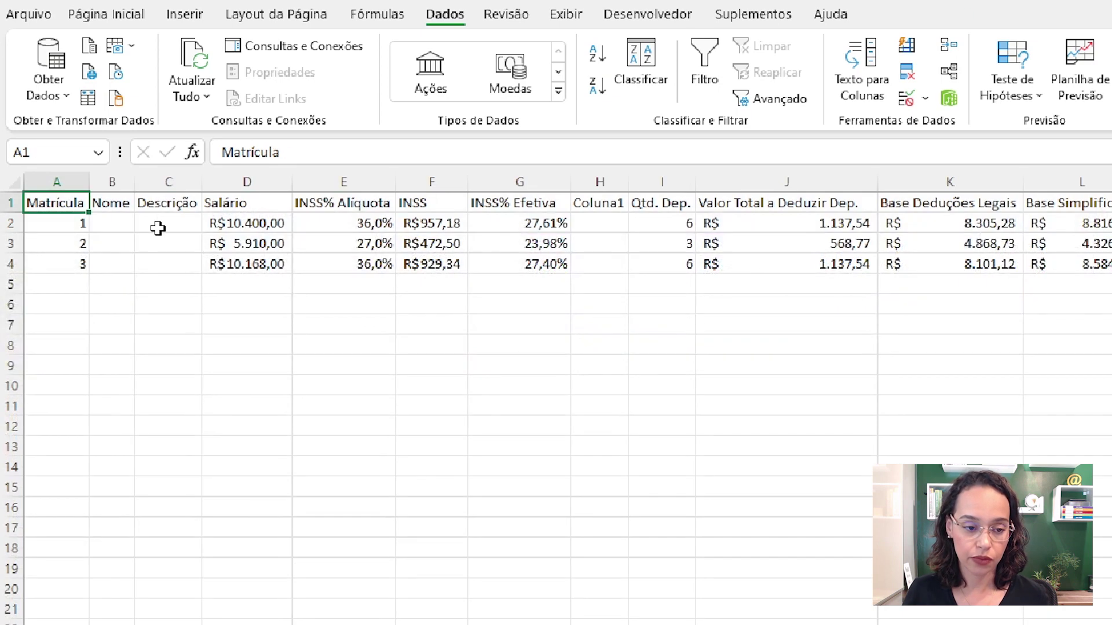
left_click(115, 223)
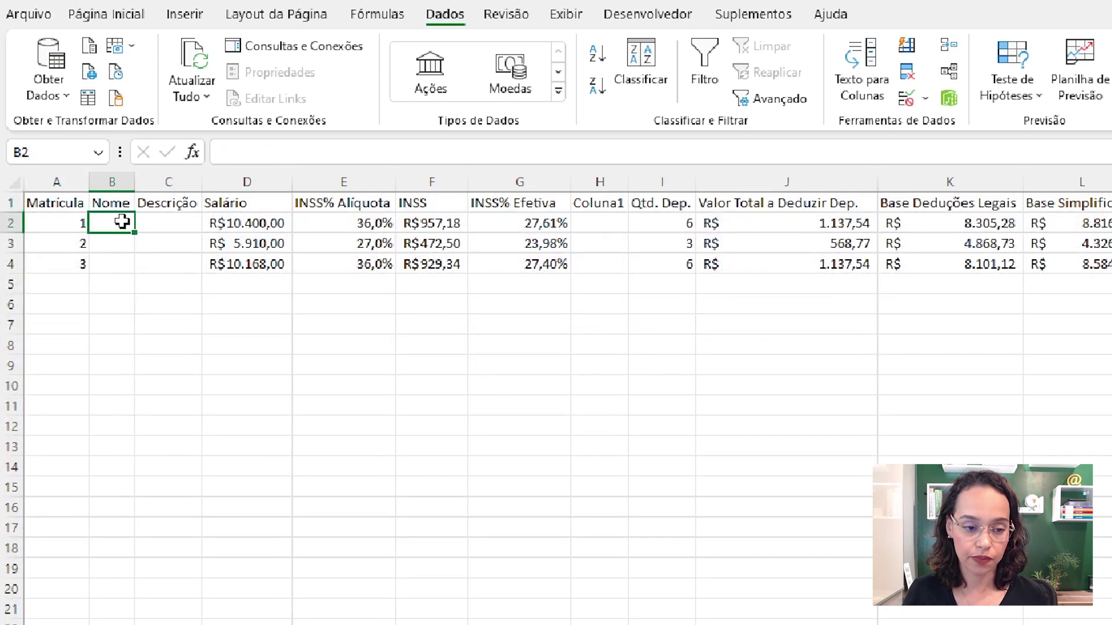
key("ctrl+v")
- AutoFit all columns to the pasted names and select the Salário column
left_click(8, 175)
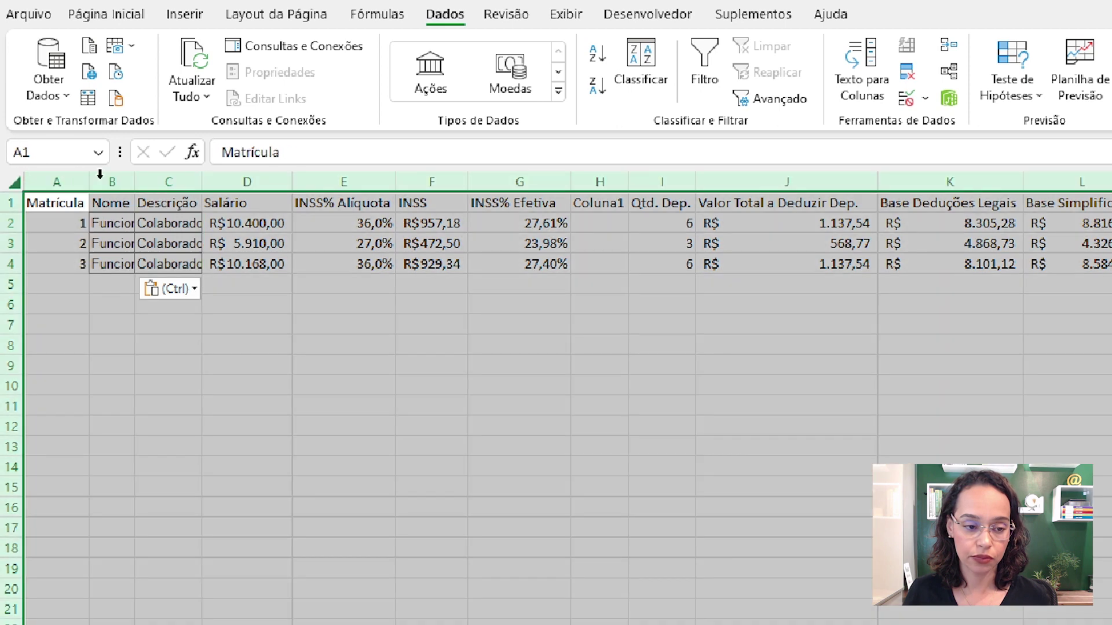
double_click(134, 182)
left_click(301, 227)
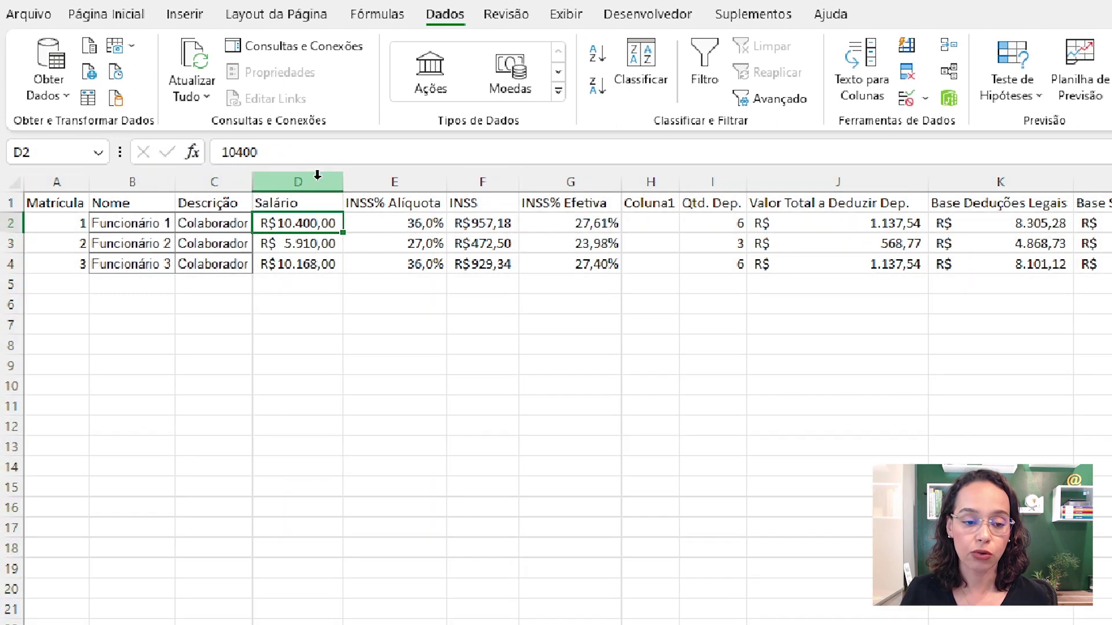
left_click(317, 174)
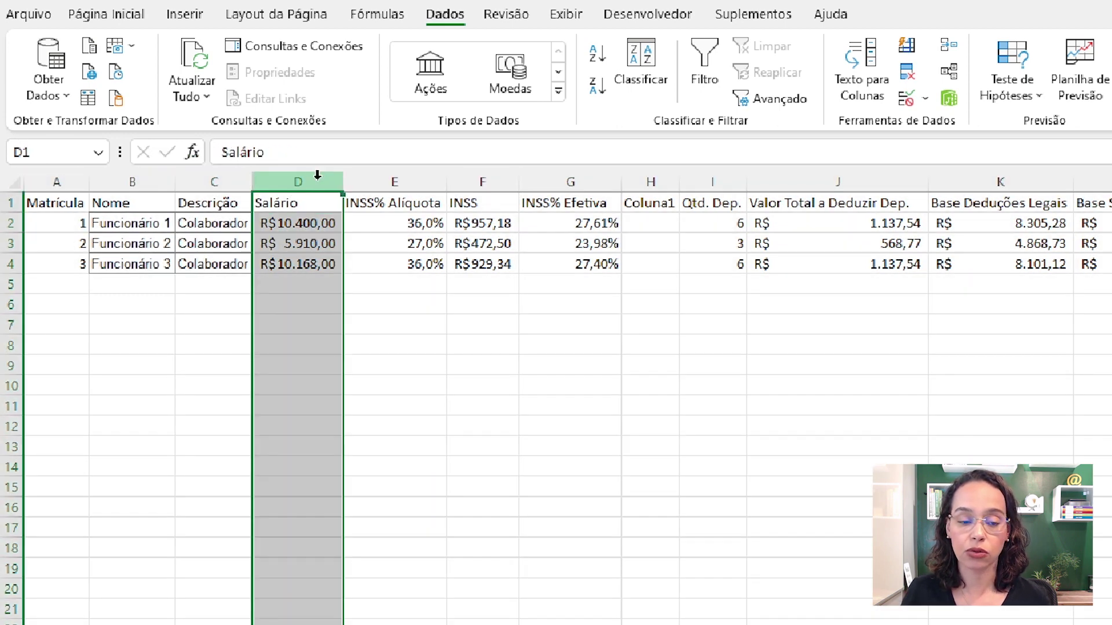
- Check the three salary values and delete the INSS% Alíquota column
left_click(318, 229)
left_click(316, 244)
left_click(312, 261)
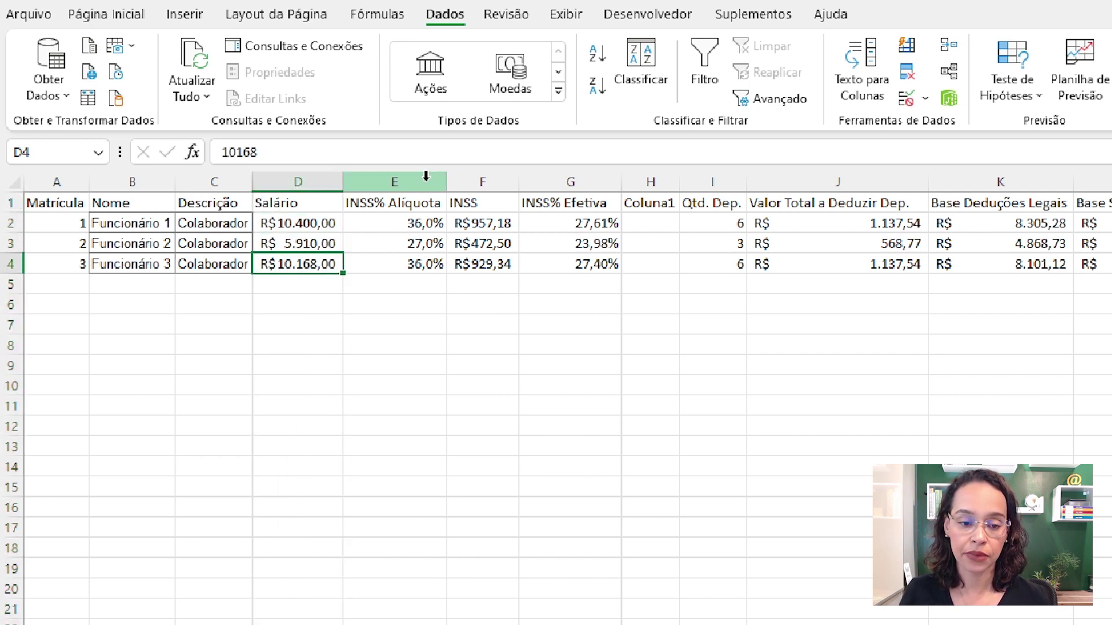
left_click(427, 175)
right_click(427, 179)
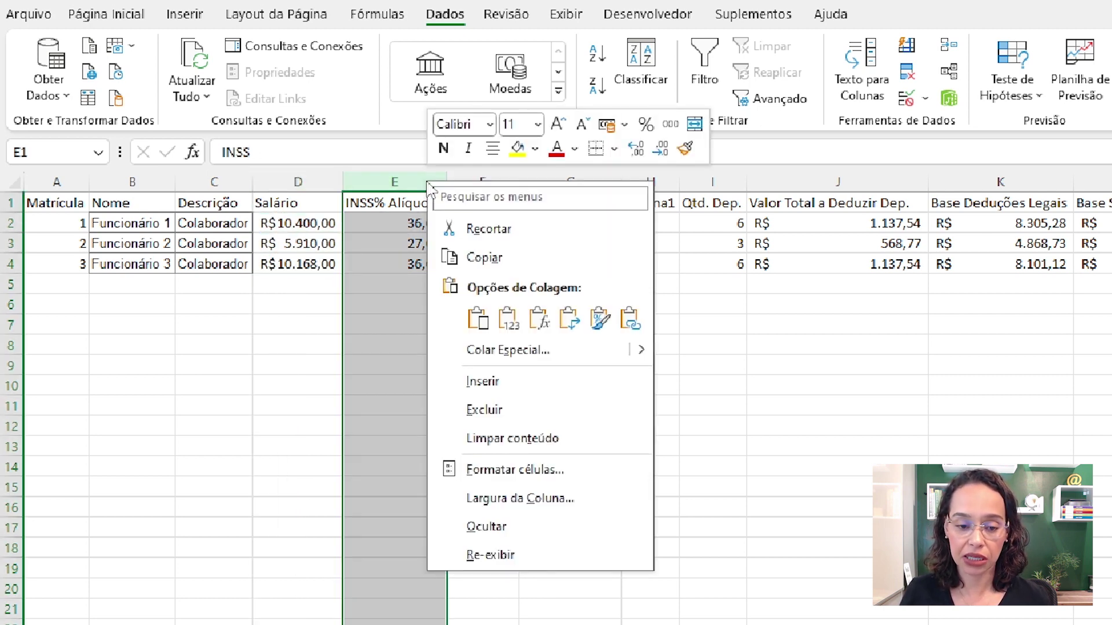
left_click(485, 410)
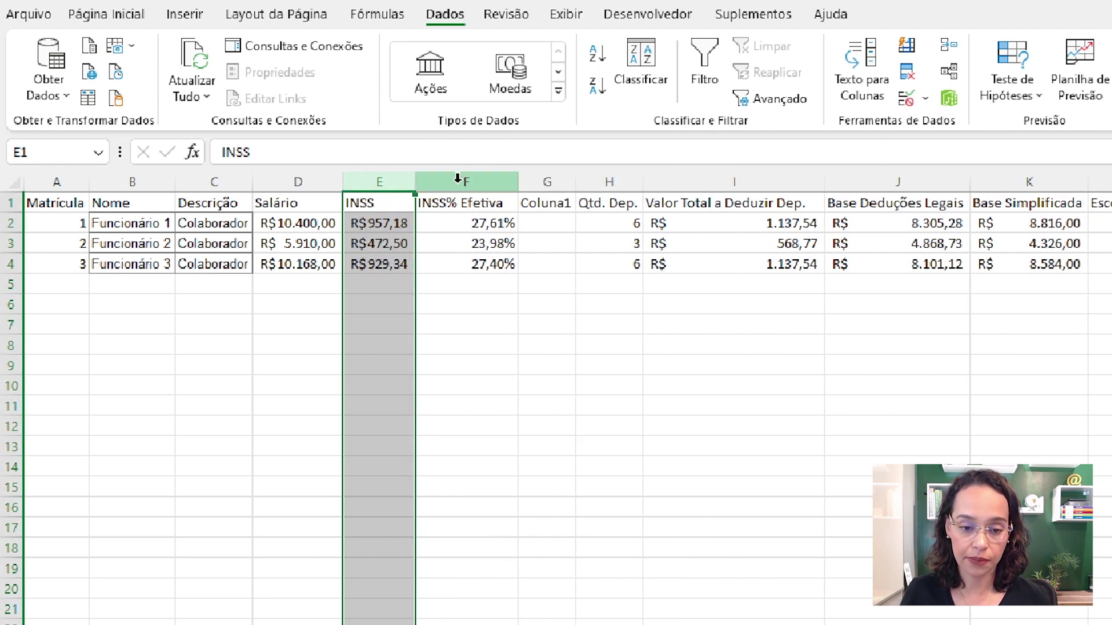
- Delete the INSS% Efetiva, Coluna1 and Qtd. Dep. columns, then select the deduction-base columns
left_click_drag(457, 178, 538, 182)
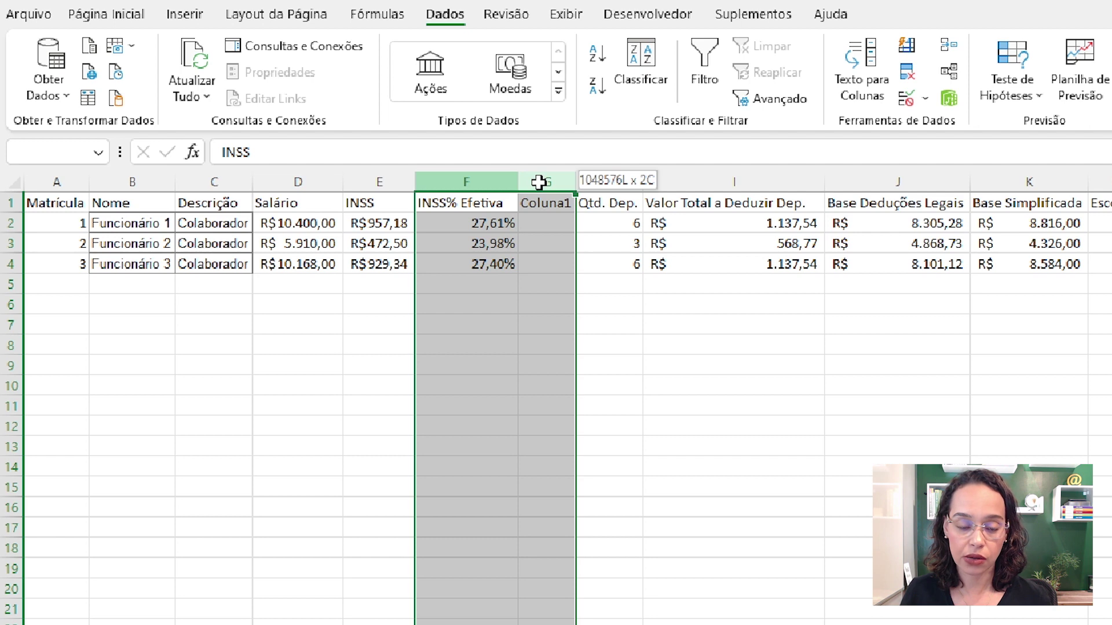
left_click_drag(539, 182, 605, 192)
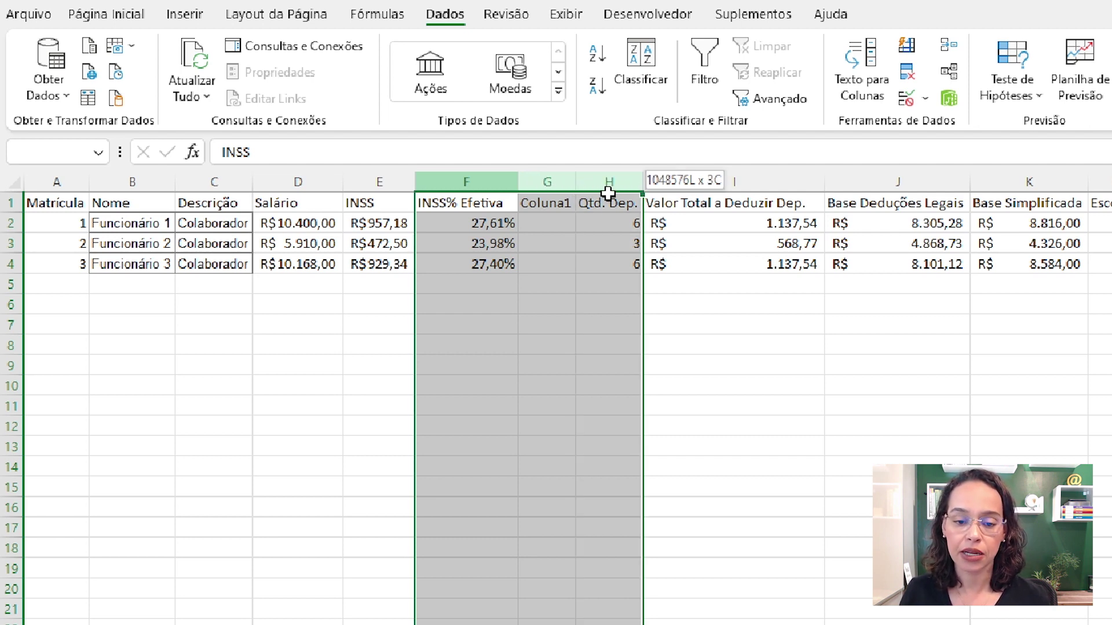
left_click_drag(608, 193, 741, 199)
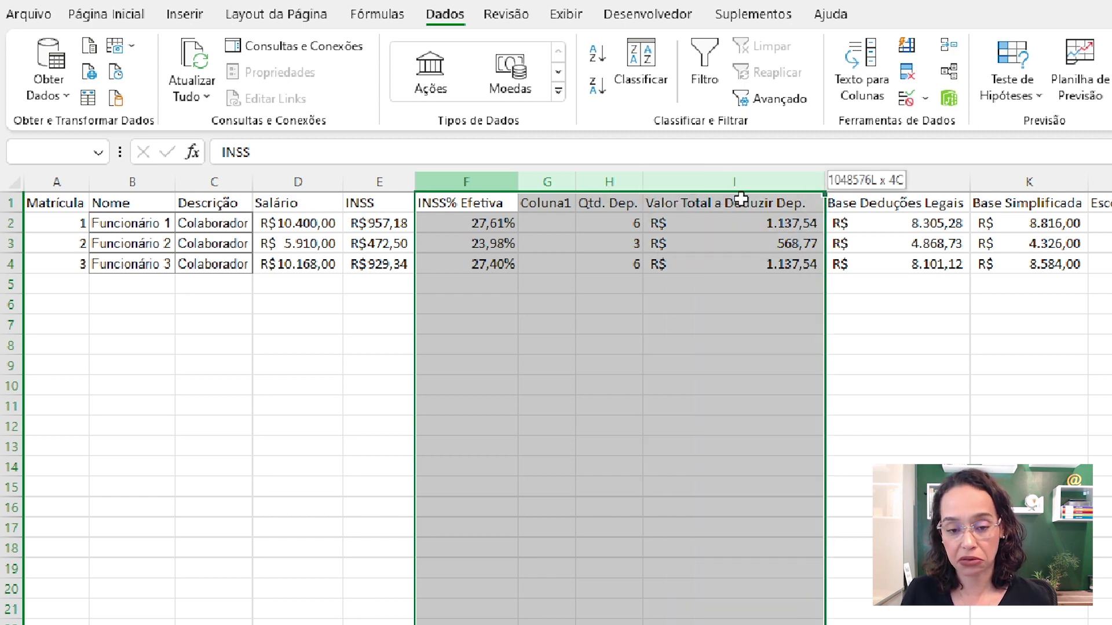
left_click_drag(741, 200, 613, 184)
right_click(617, 195)
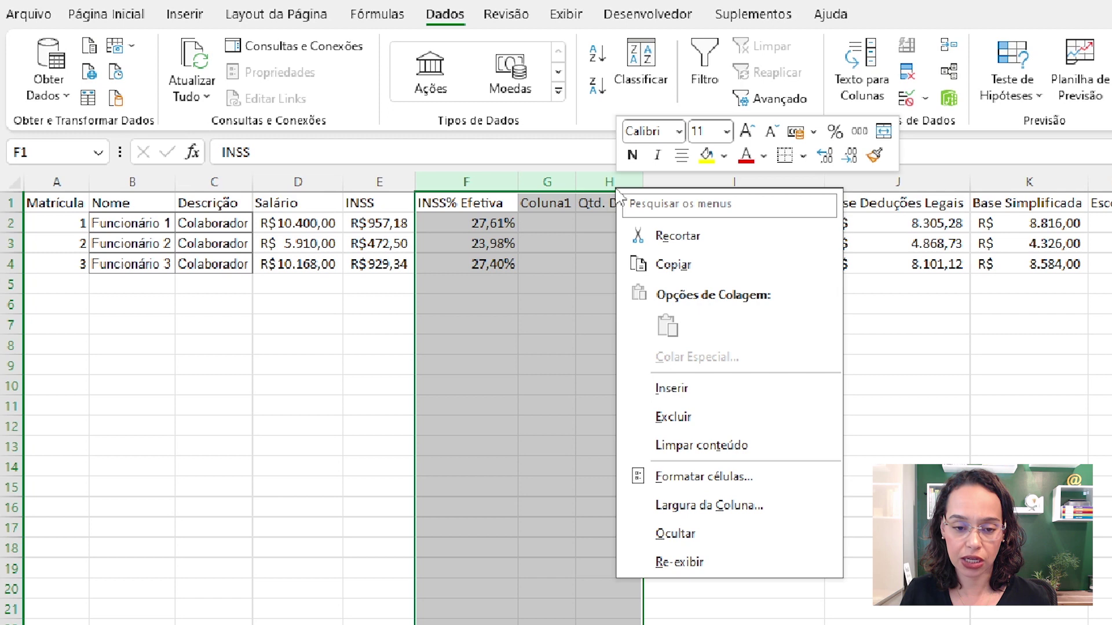
left_click(669, 418)
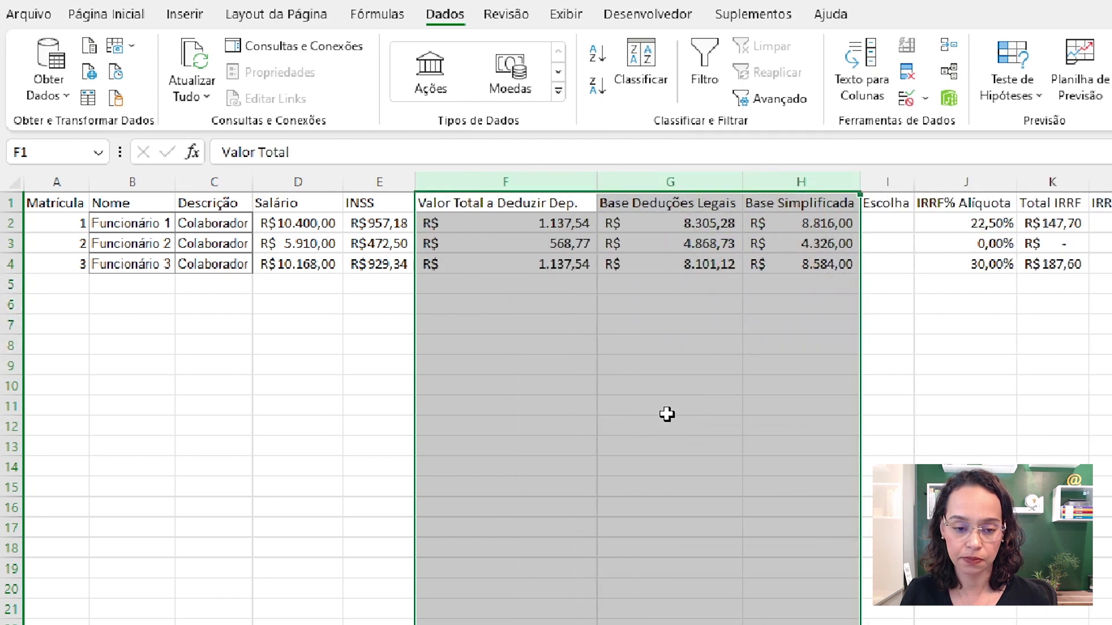
left_click(519, 204)
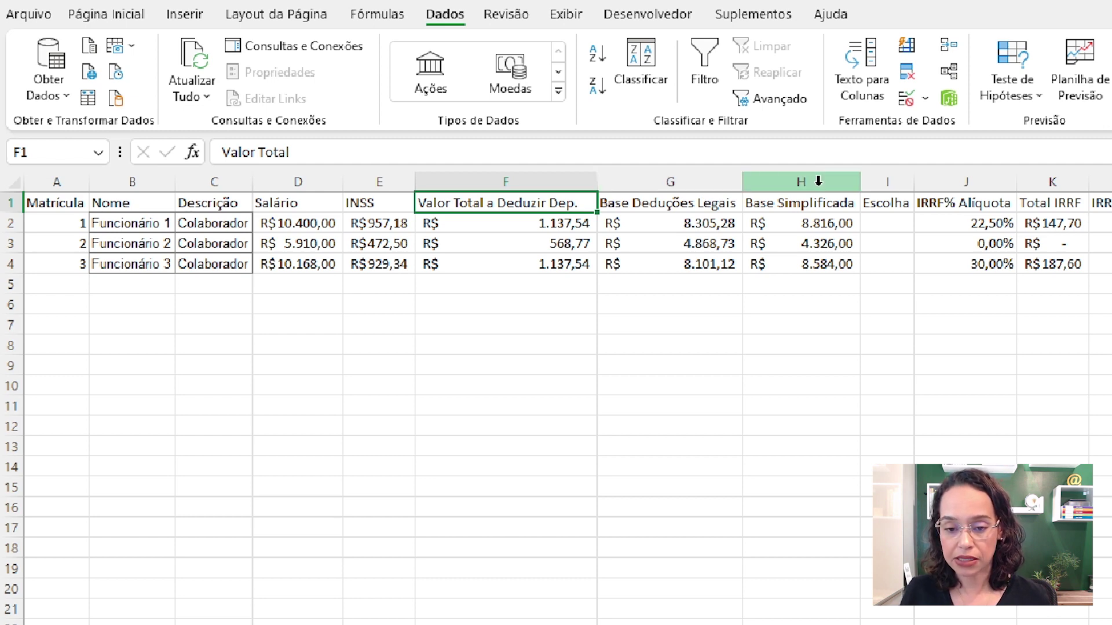
left_click_drag(682, 182, 973, 185)
- Delete the deduction-base, Escolha, IRRF% Alíquota, IRRF% Efetiva and Coluna12 columns
right_click(978, 191)
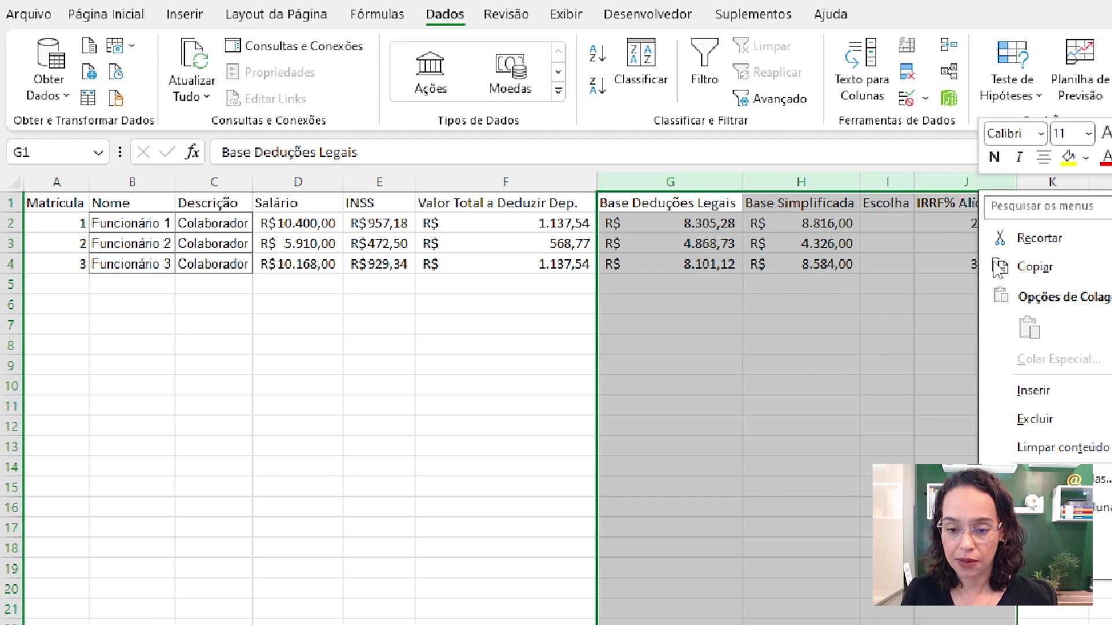
left_click(1030, 420)
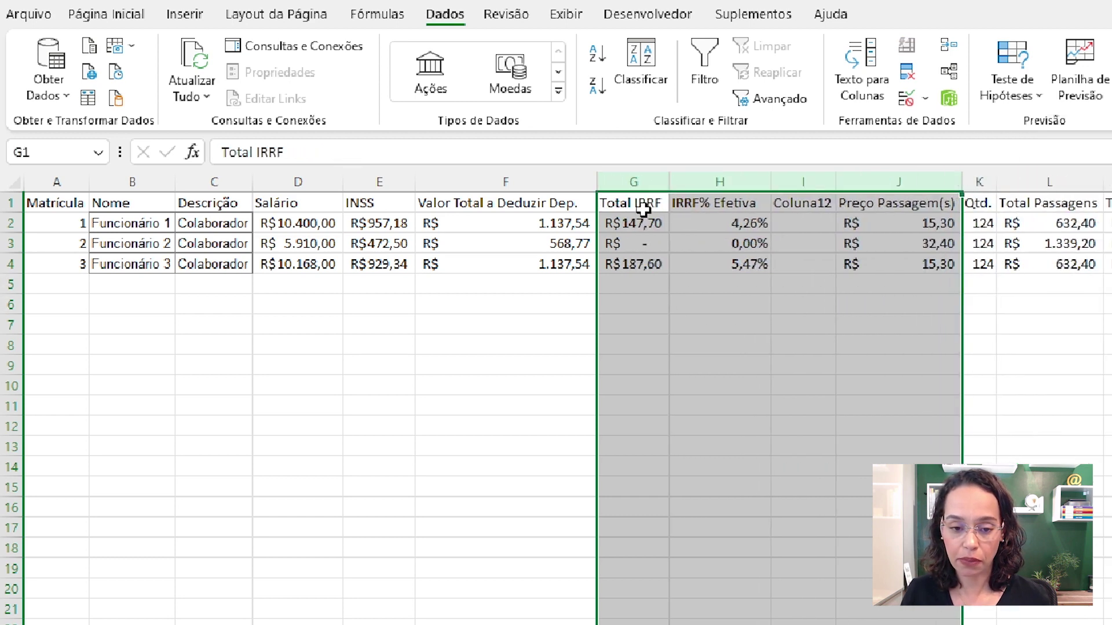
left_click(644, 222)
left_click_drag(705, 182, 799, 190)
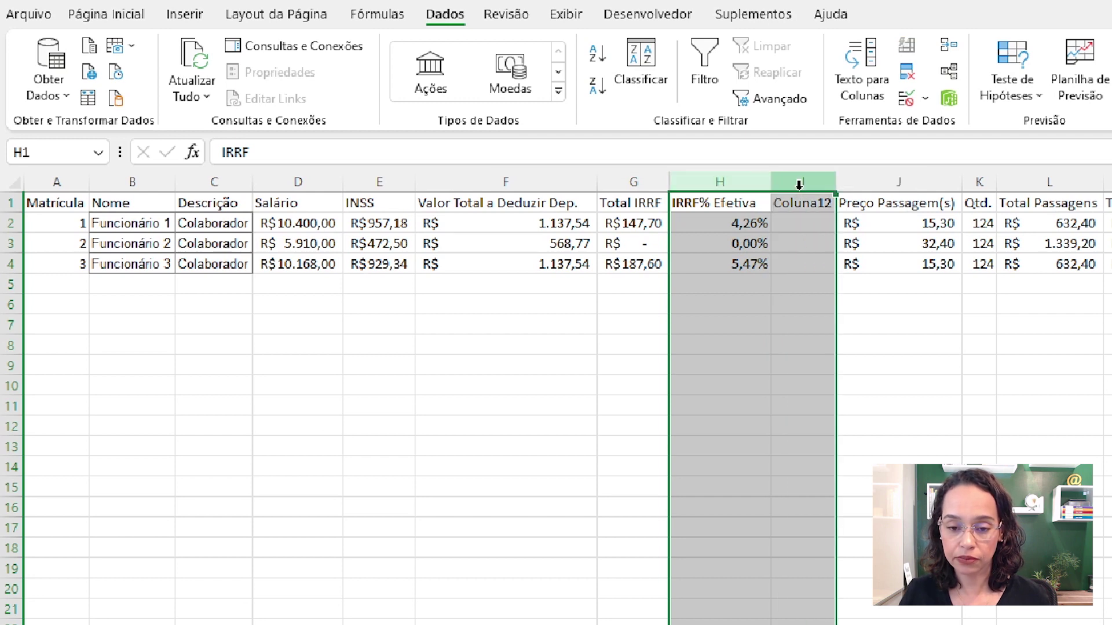
right_click(800, 189)
left_click(873, 422)
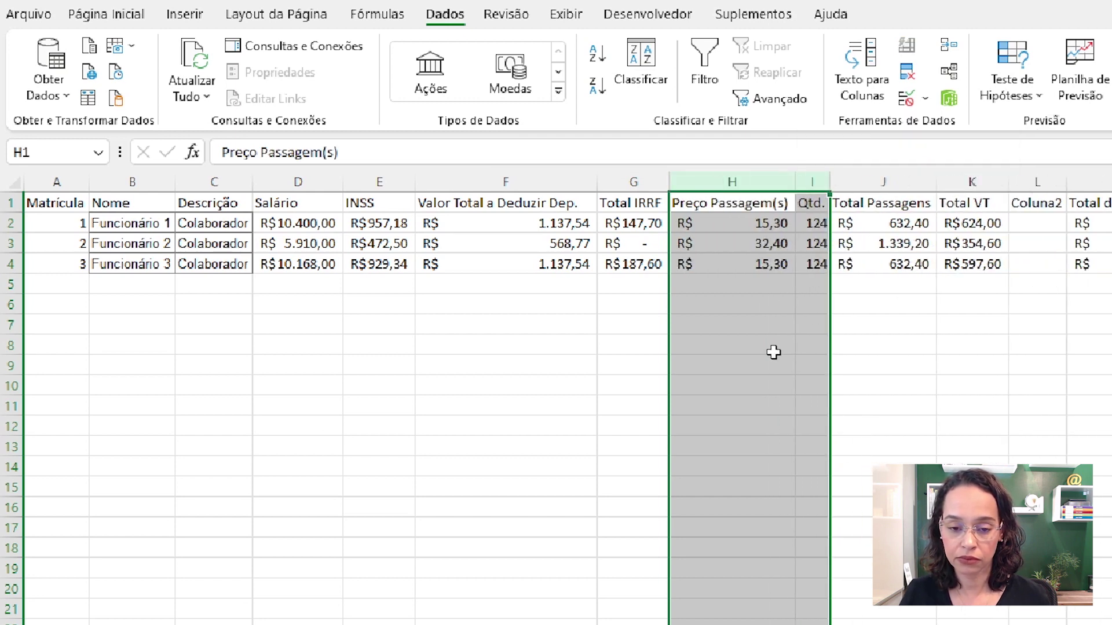
- Delete the Preço Passagem(s) column so Qtd. follows Total IRRF
left_click(770, 225)
left_click(767, 181)
right_click(768, 181)
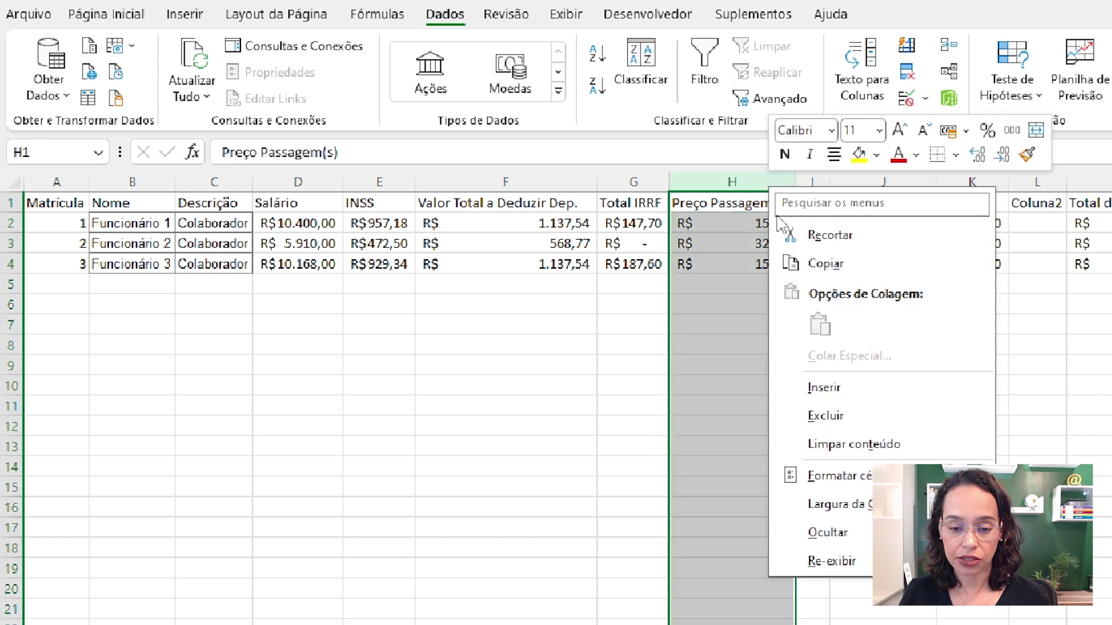
left_click(857, 422)
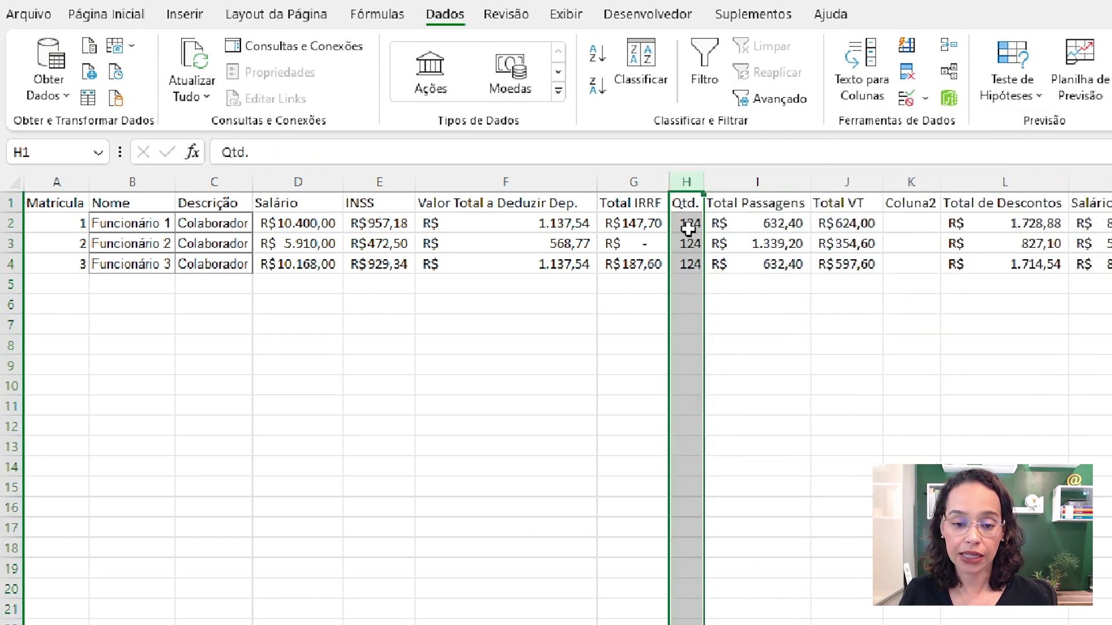
- Review the Qtd., Total Passagens and Total VT columns, then bring up options for empty Coluna2
left_click_drag(688, 224, 698, 267)
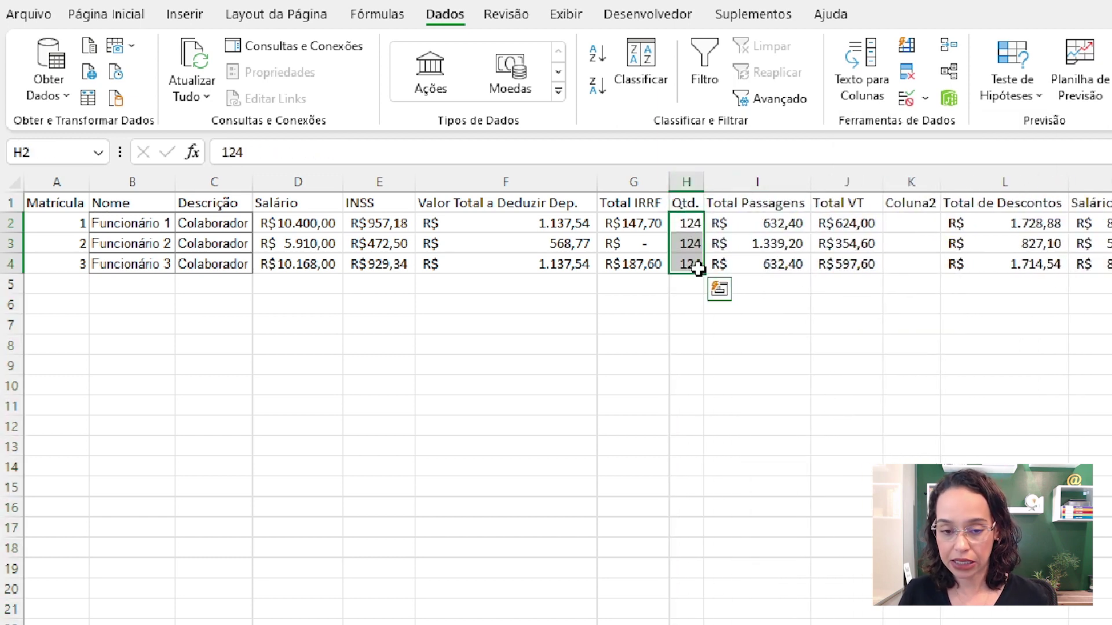
left_click(781, 183)
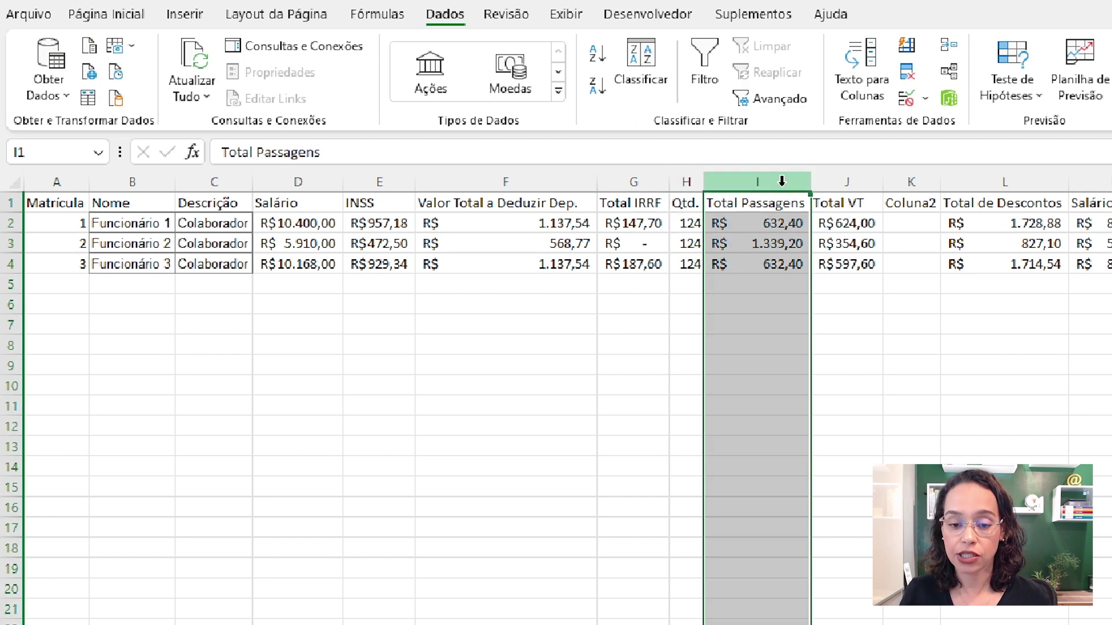
left_click(840, 180)
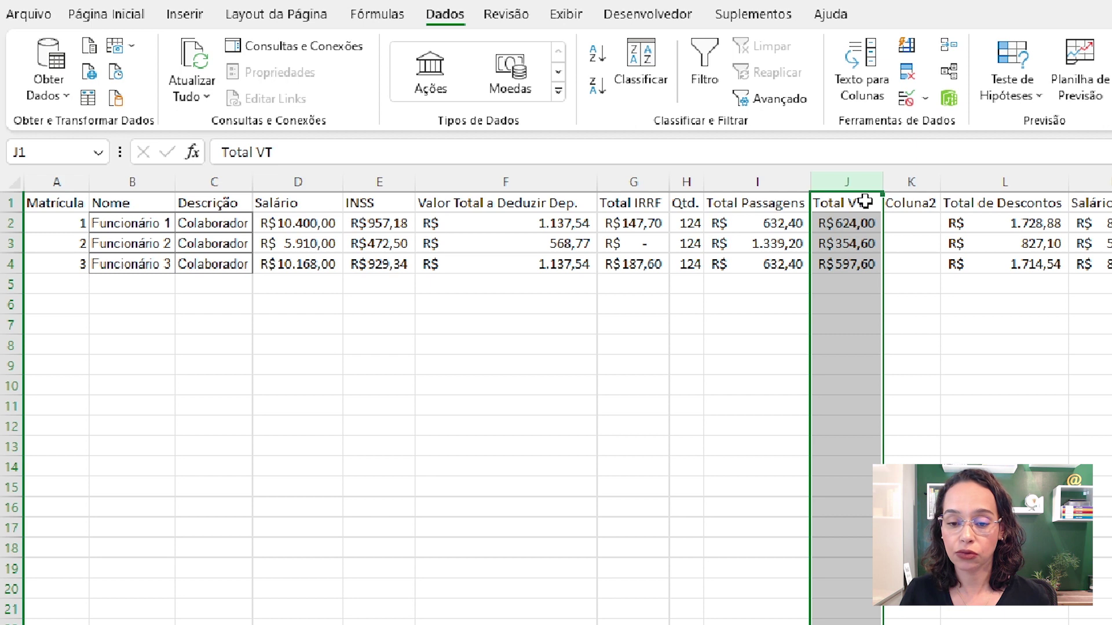
right_click(911, 183)
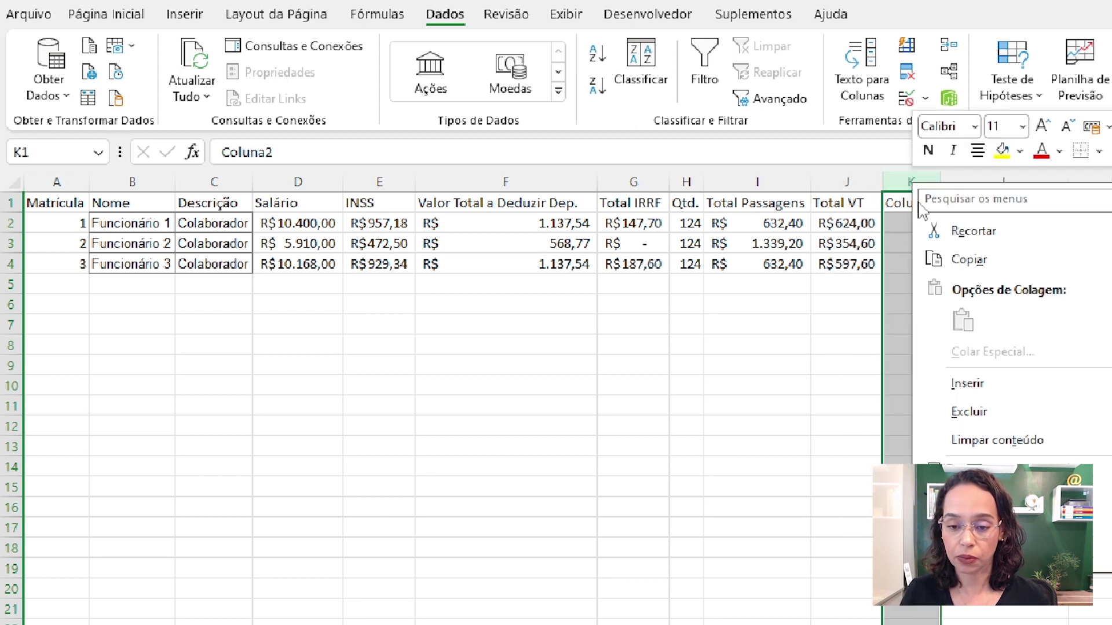
- Delete the empty Coluna2 and Coluna22 columns
left_click(947, 410)
left_click(945, 222)
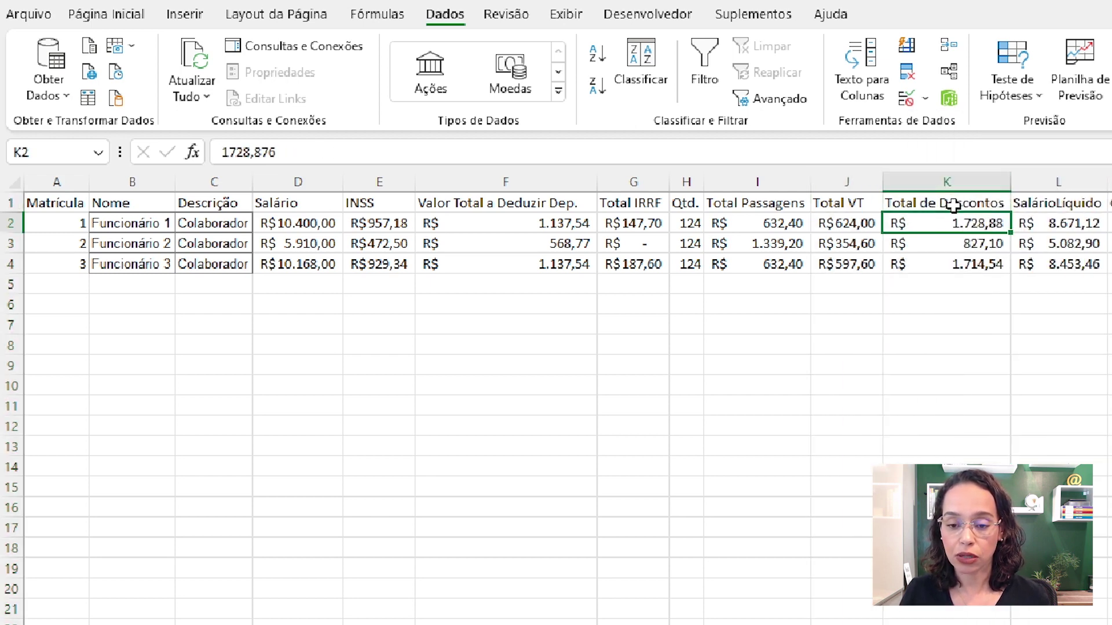
left_click(1059, 182)
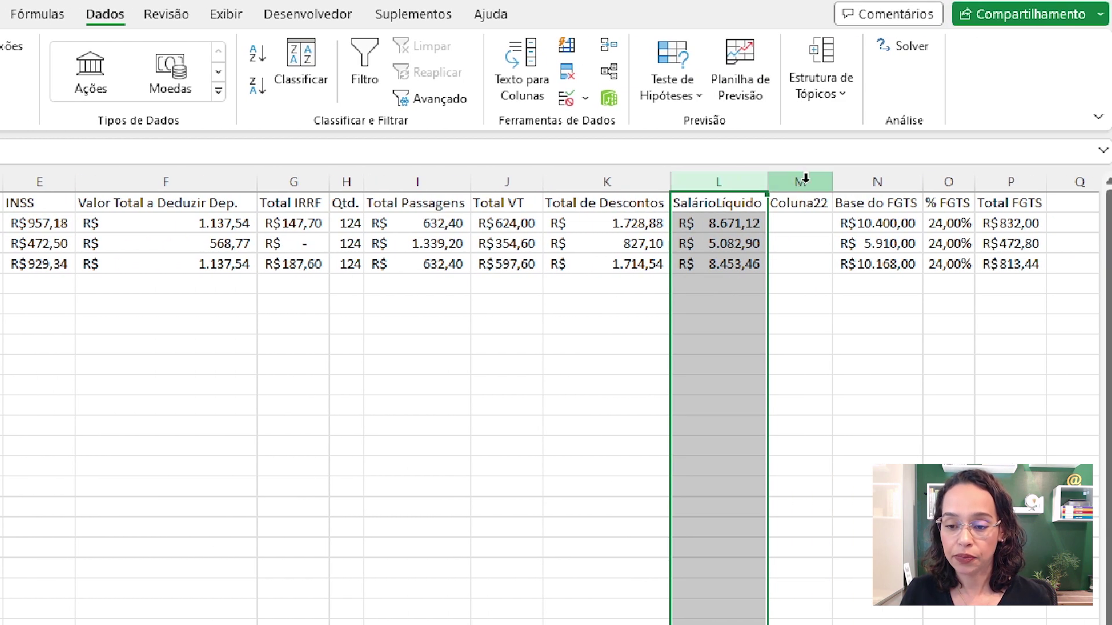
left_click(800, 182)
right_click(806, 184)
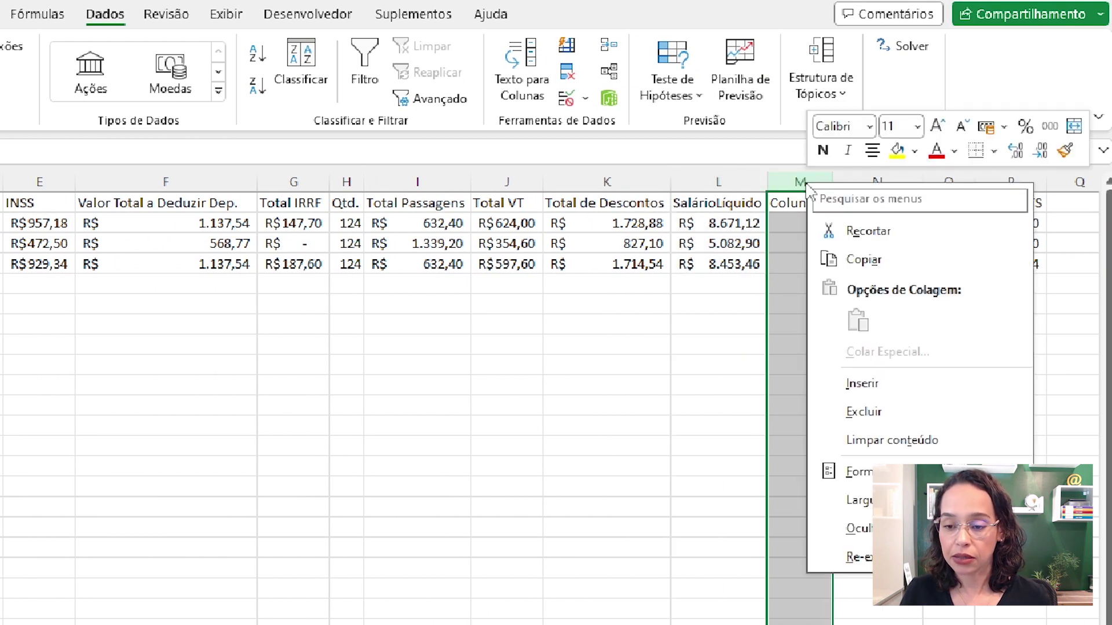
left_click(850, 412)
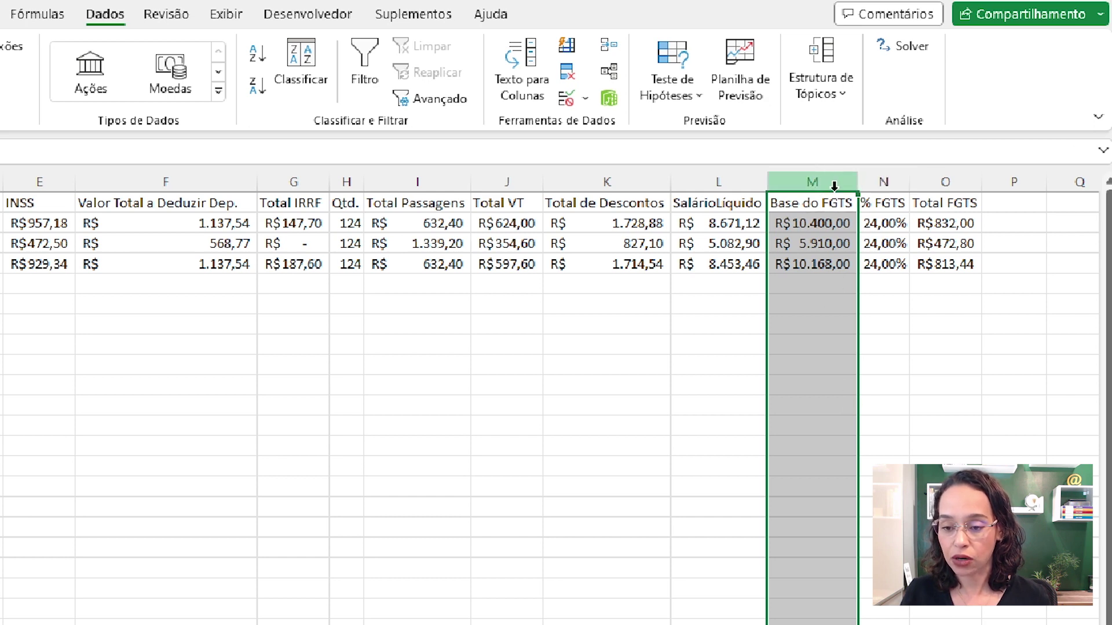
- Delete the Base do FGTS and % FGTS columns and widen Total FGTS to show its values
left_click_drag(855, 189, 881, 188)
right_click(881, 188)
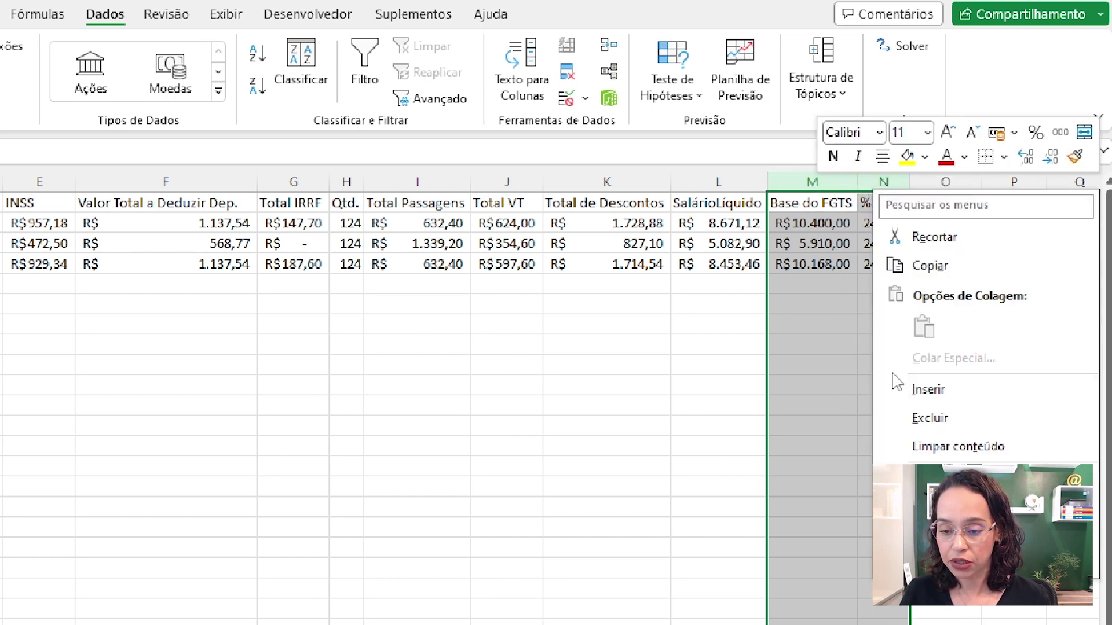
left_click(913, 415)
left_click(825, 224)
left_click_drag(838, 185, 849, 184)
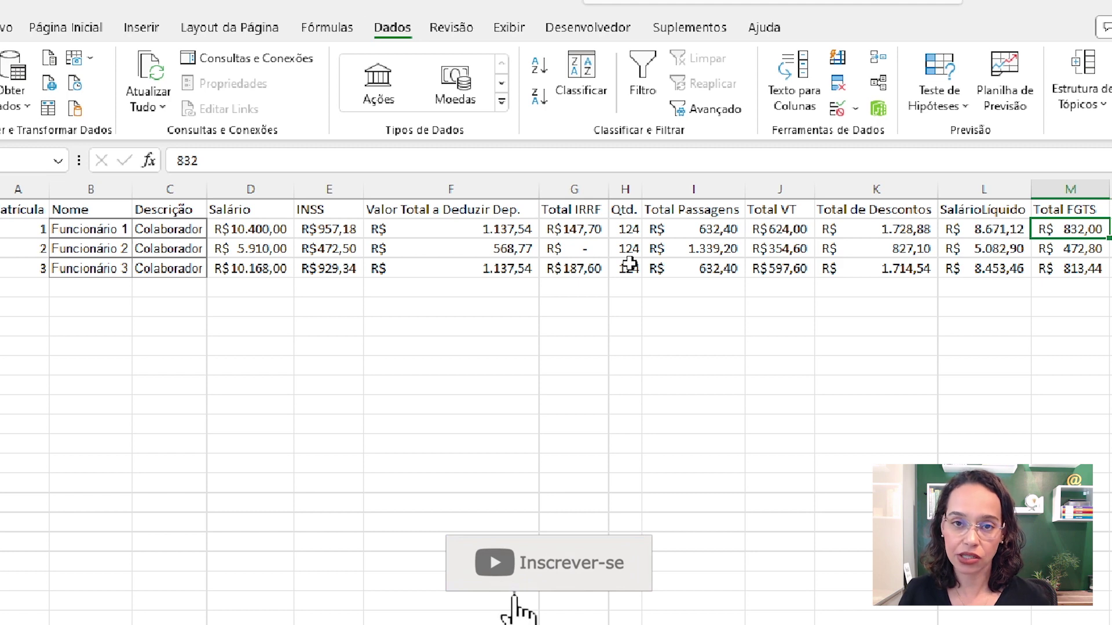
left_click(713, 190)
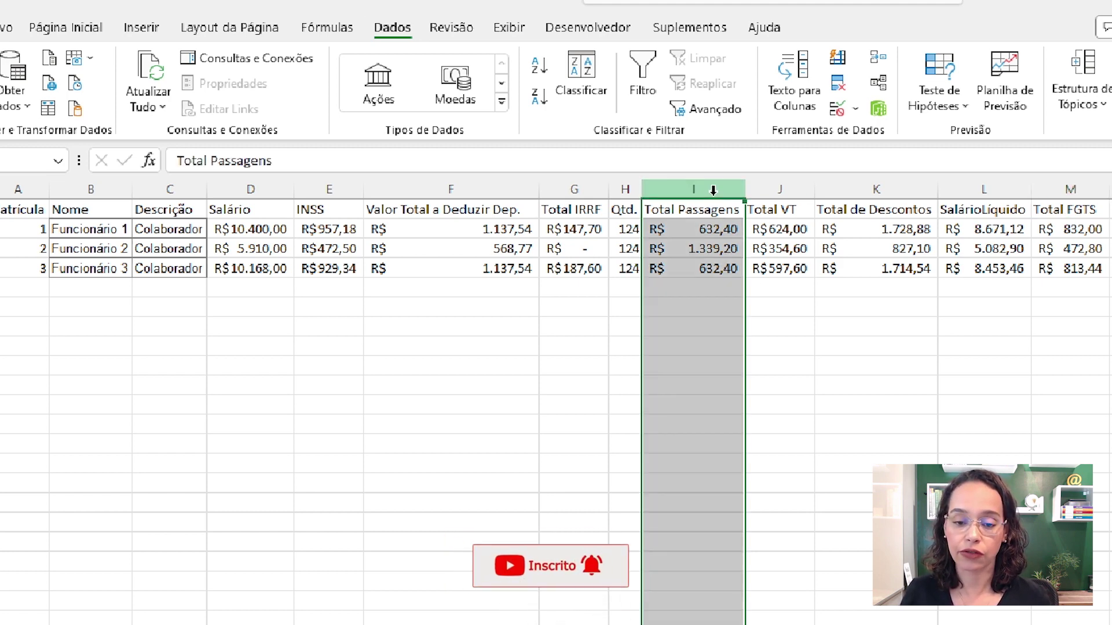
left_click(784, 189)
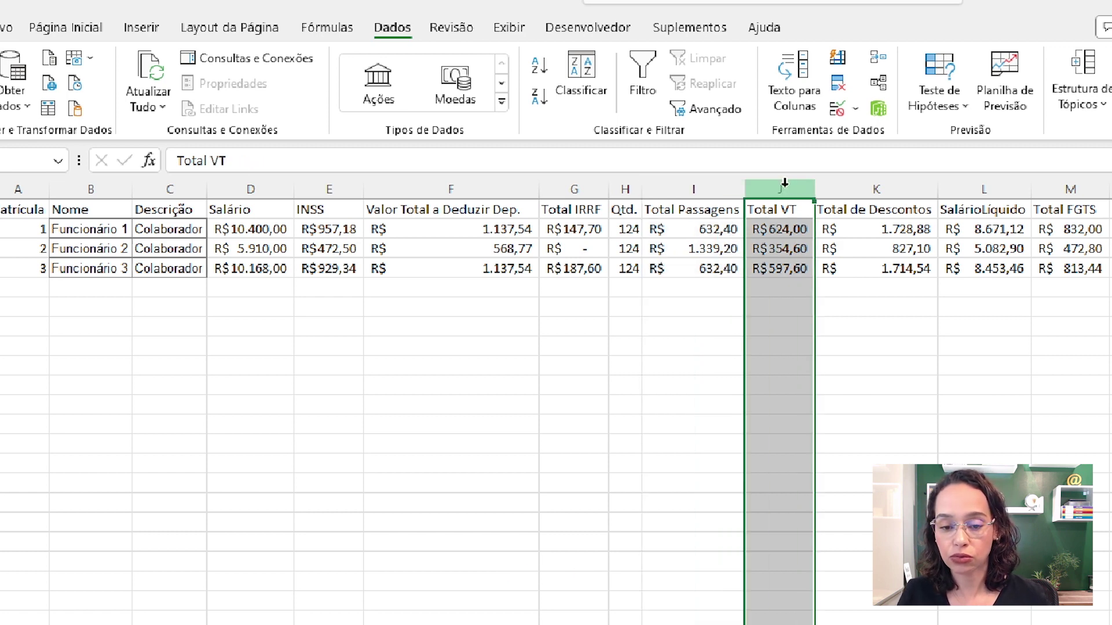
left_click(883, 186)
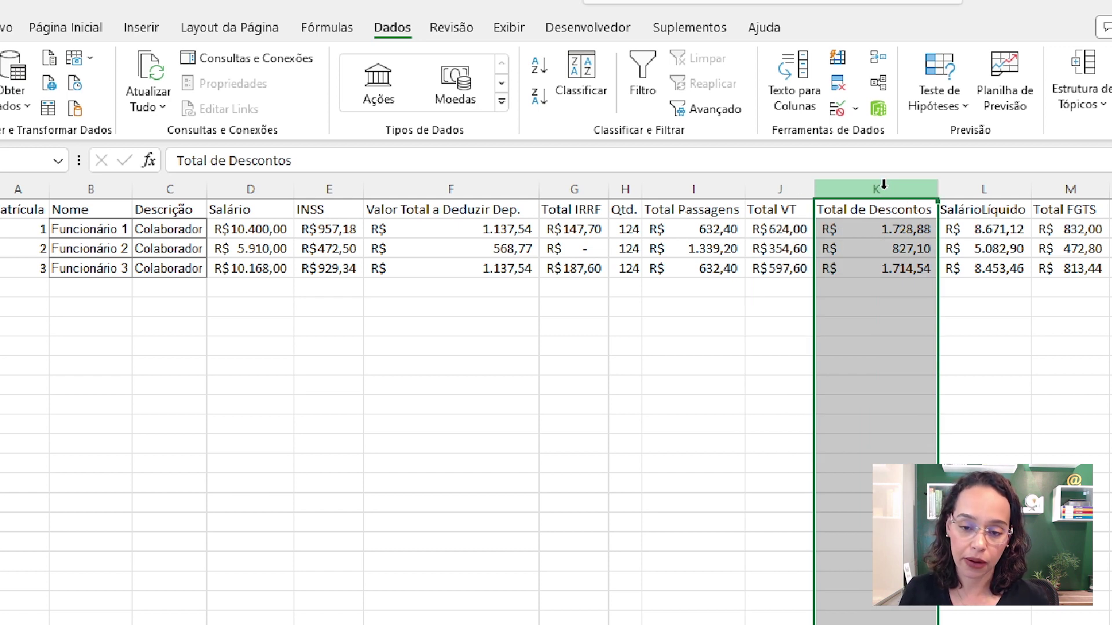
left_click(978, 185)
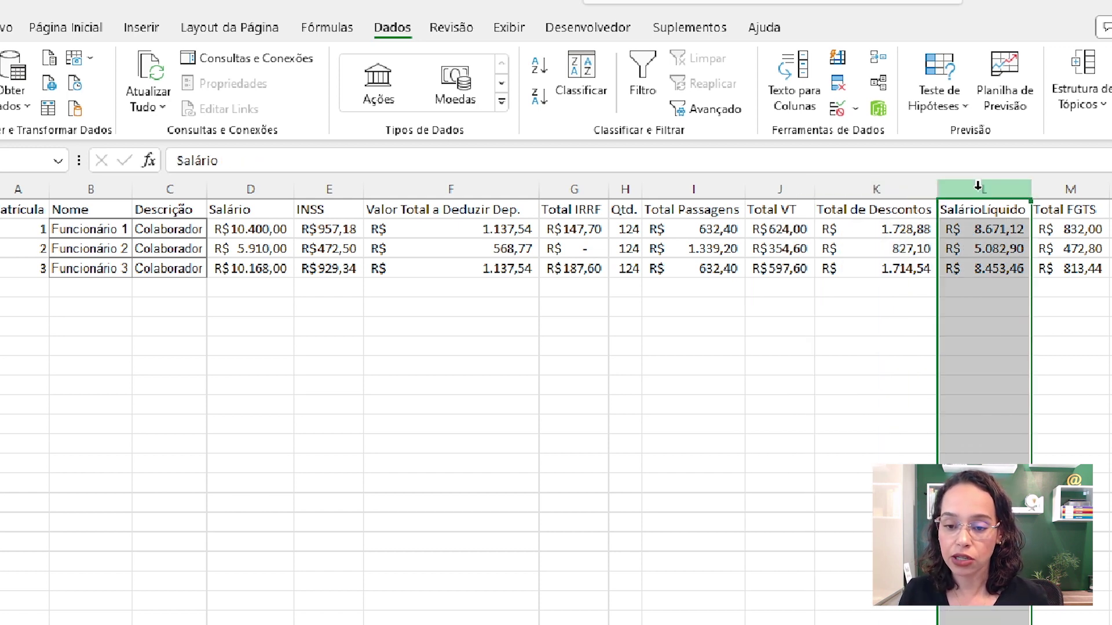
left_click(1088, 187)
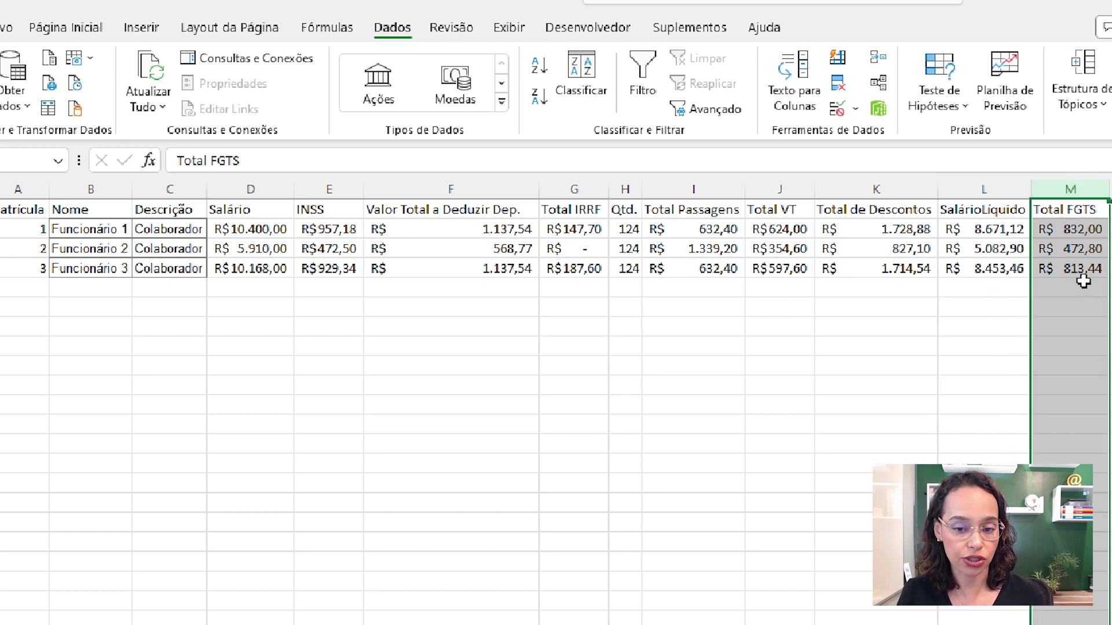
left_click(1084, 284)
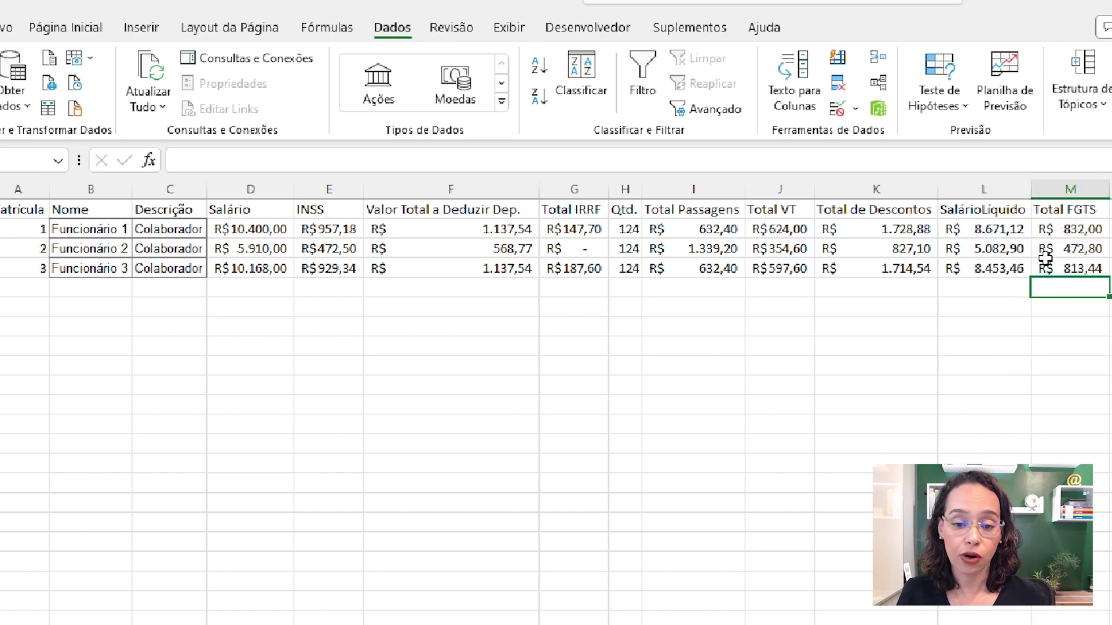
left_click(682, 209)
key("ctrl+t")
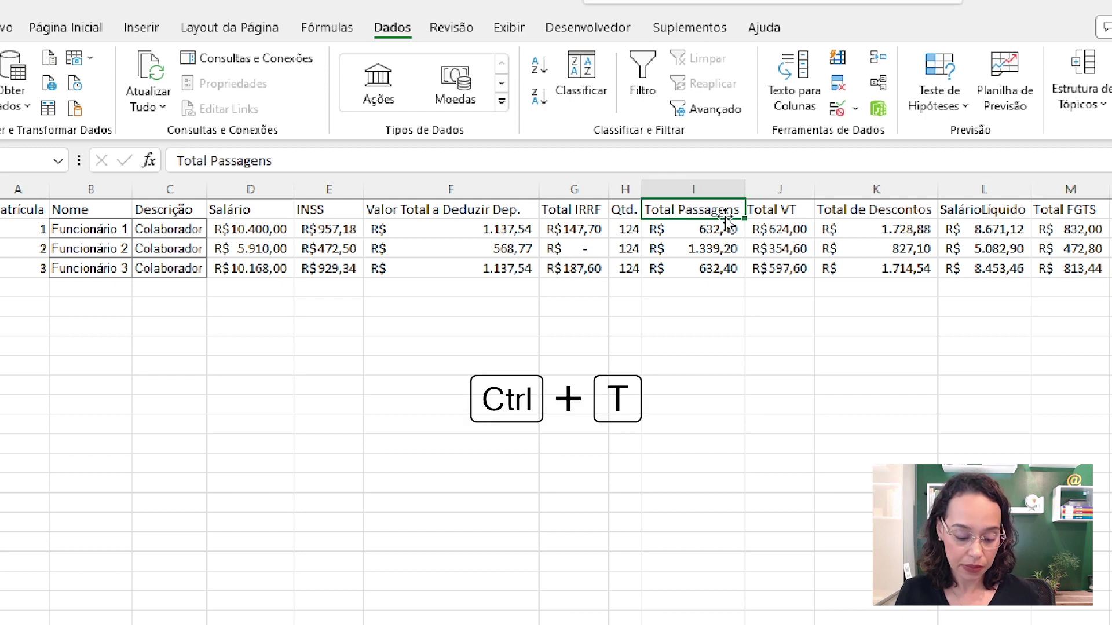
- Set the table font to Arial and center its contents horizontally
left_click(66, 28)
left_click(168, 61)
type("A")
key("Return")
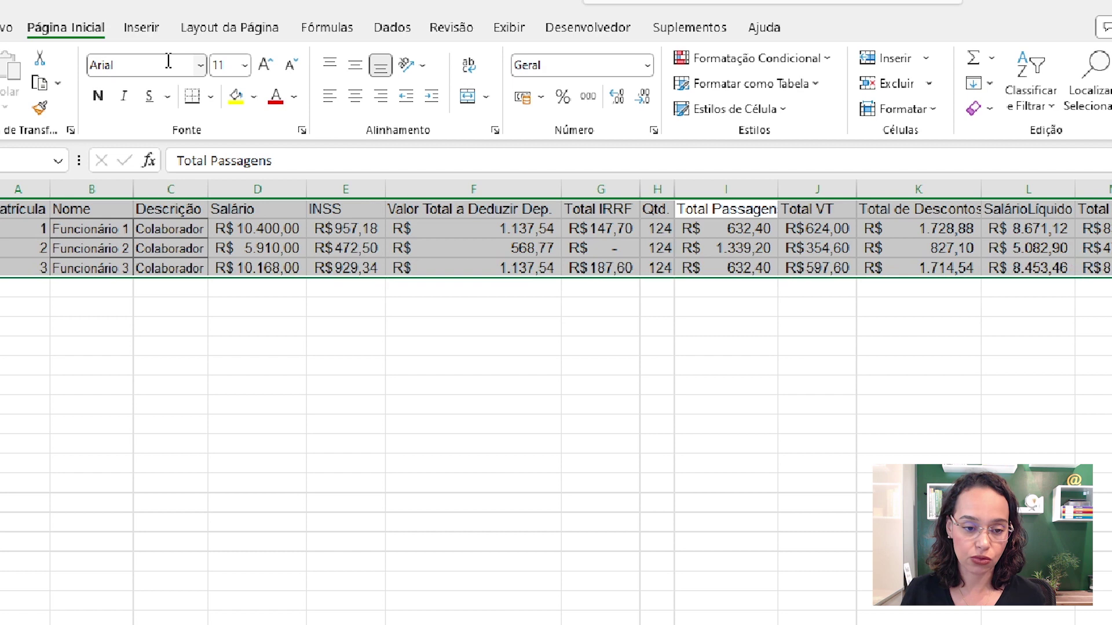
left_click(354, 97)
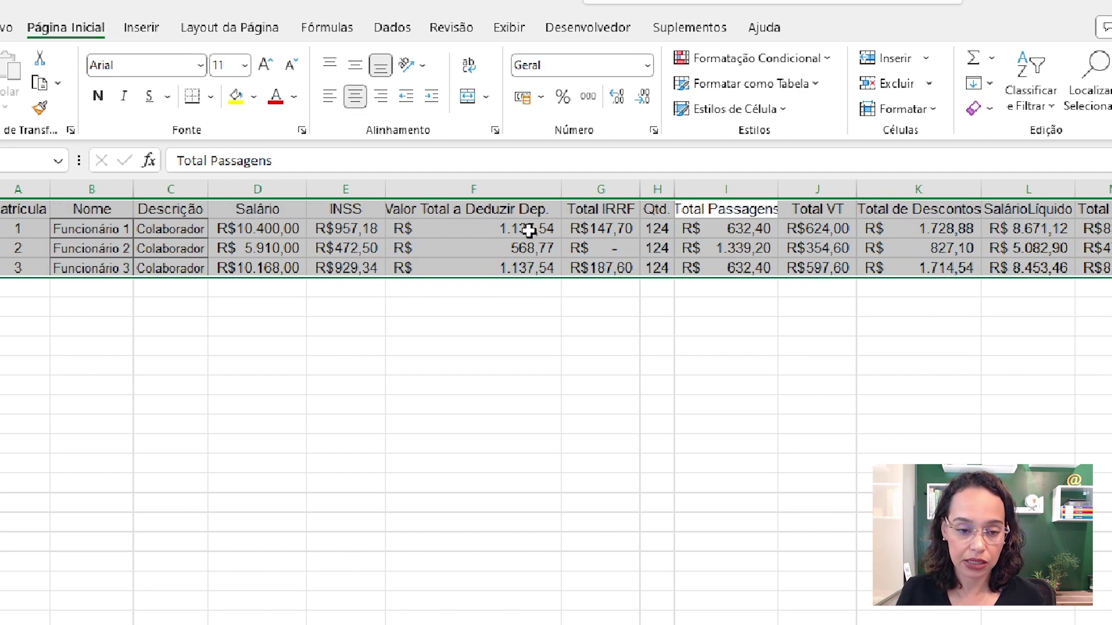
left_click(529, 230)
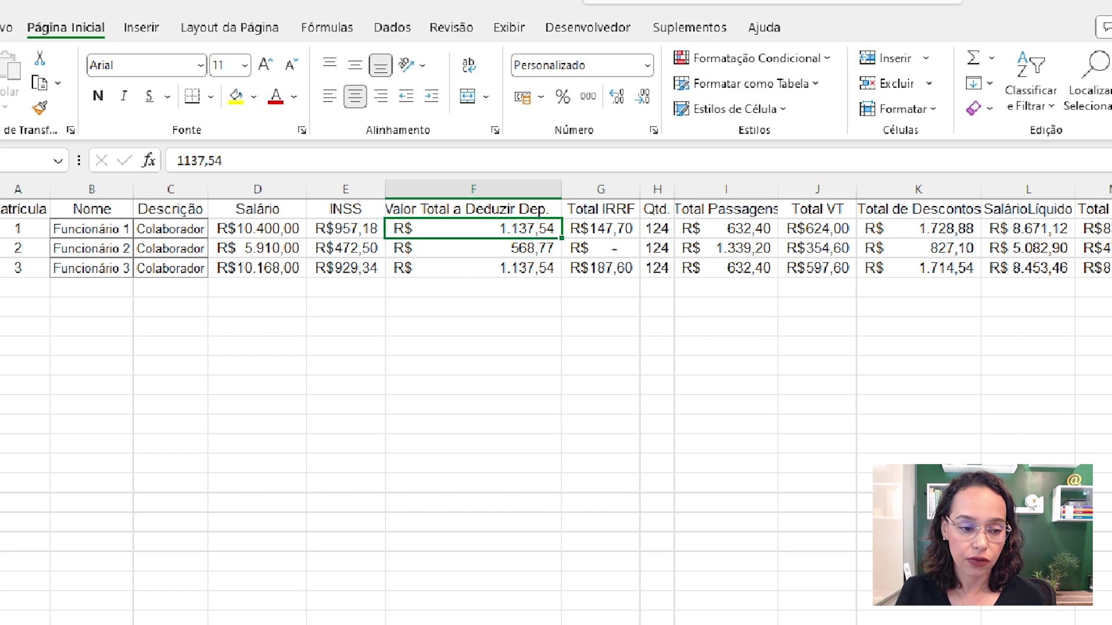
- Wrap and vertically center the header row titles, narrowing column F so its title wraps
key("ctrl+Home")
key("ctrl+shift+Right")
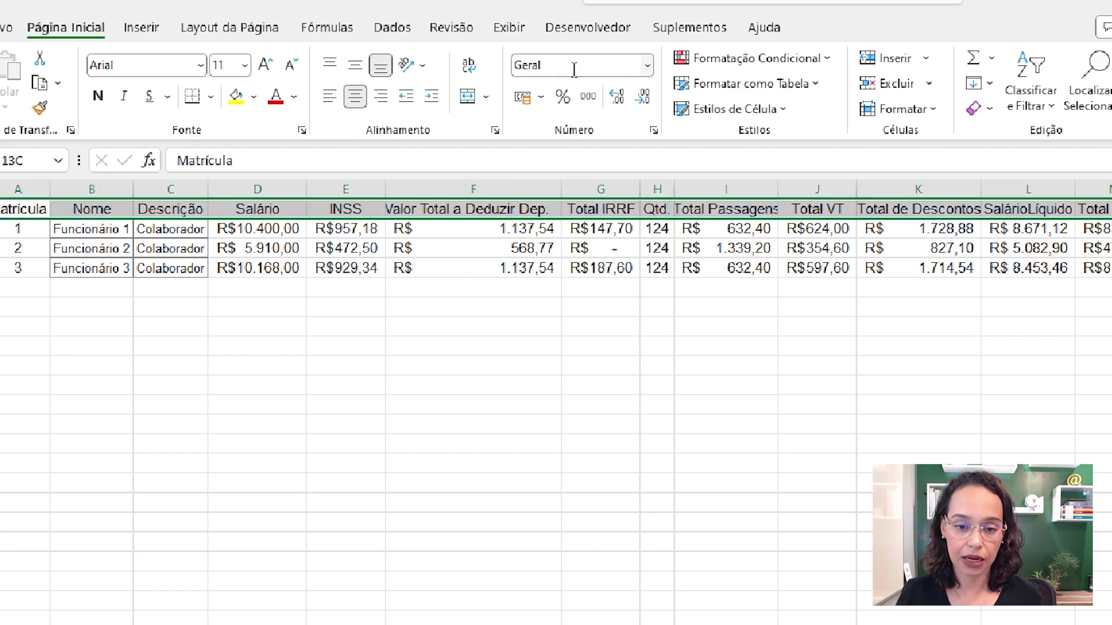
left_click(469, 65)
left_click_drag(561, 190, 503, 180)
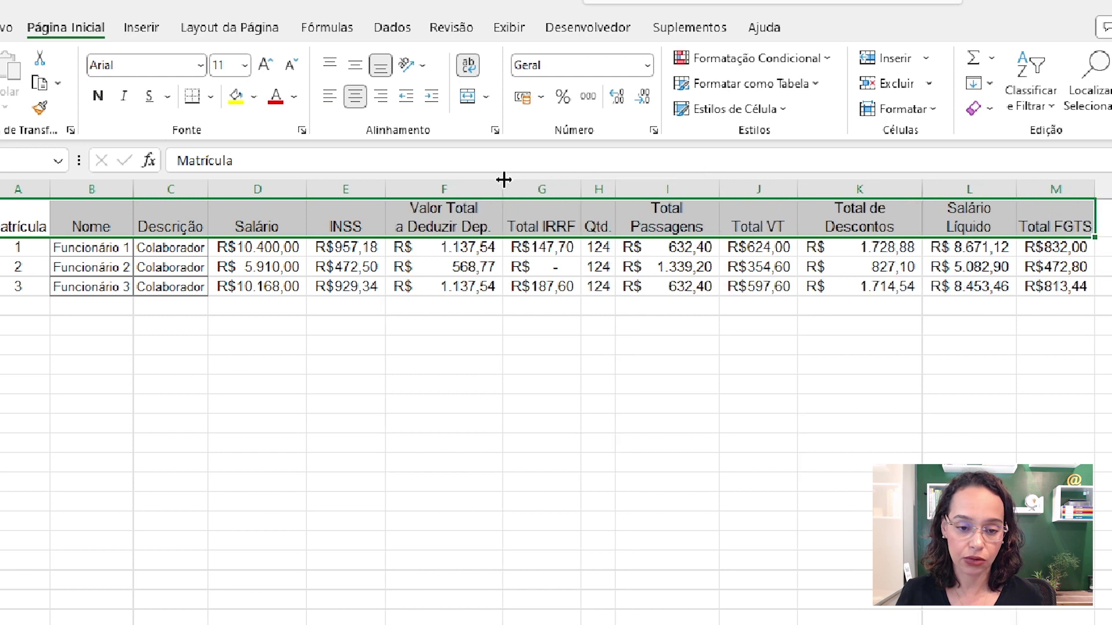
left_click(355, 66)
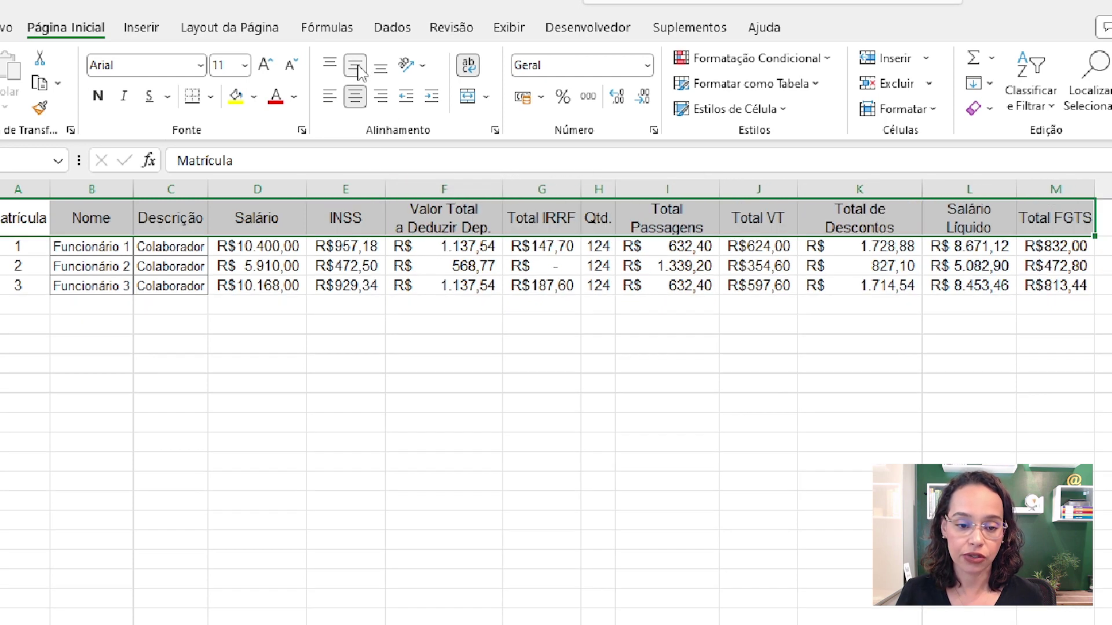
- Give the header row purple fill with bold white text, widening columns A and H
left_click(254, 97)
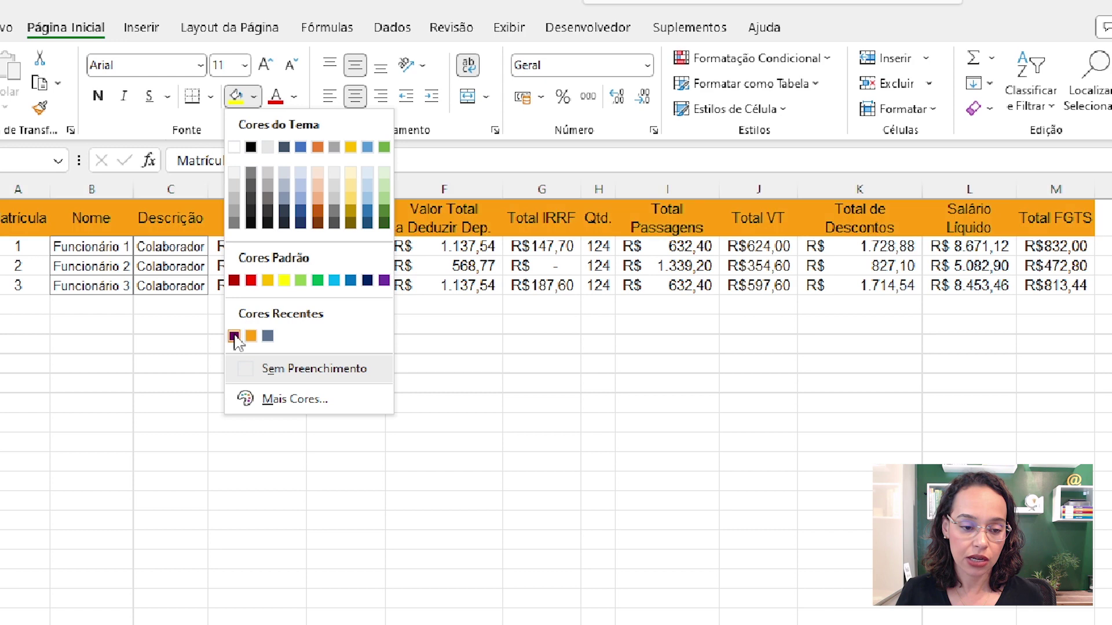
left_click(235, 337)
left_click(294, 97)
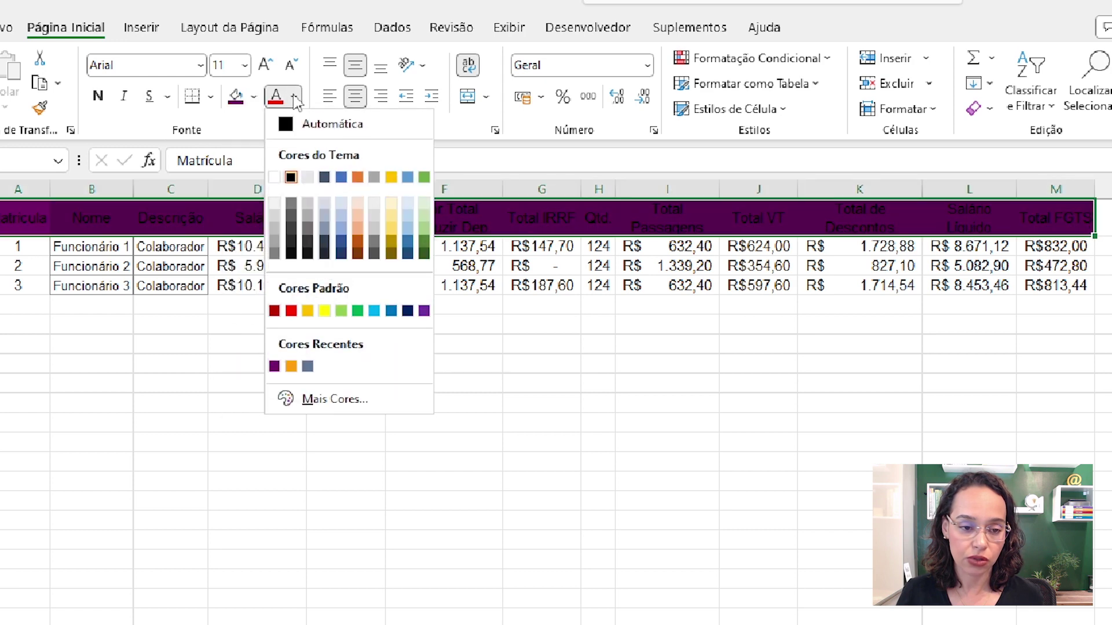
left_click(275, 176)
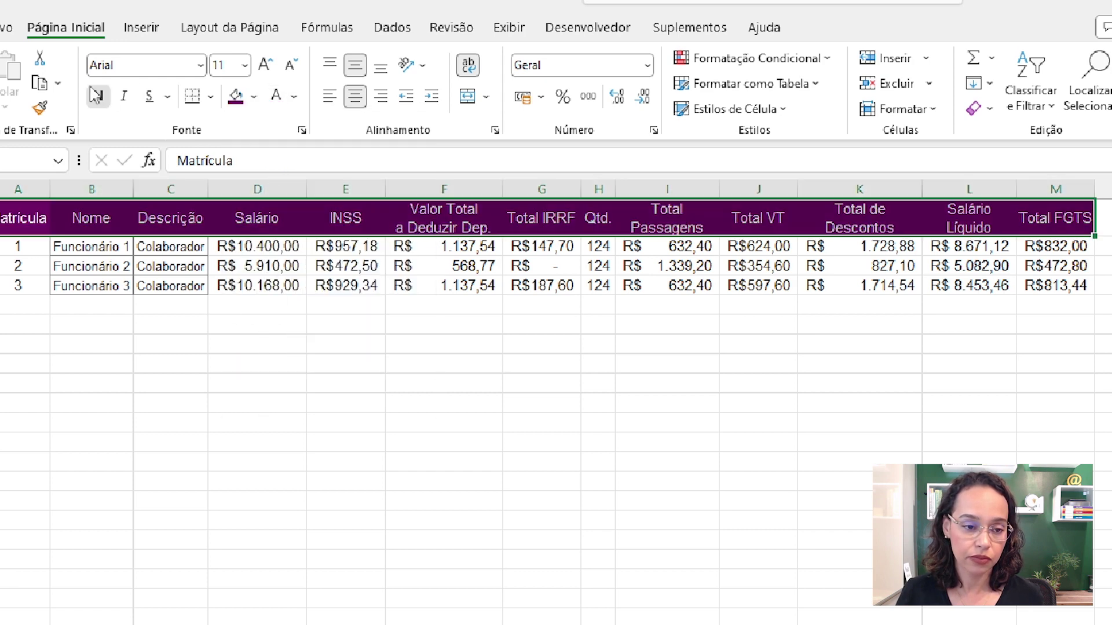
left_click(98, 95)
left_click_drag(50, 189, 75, 188)
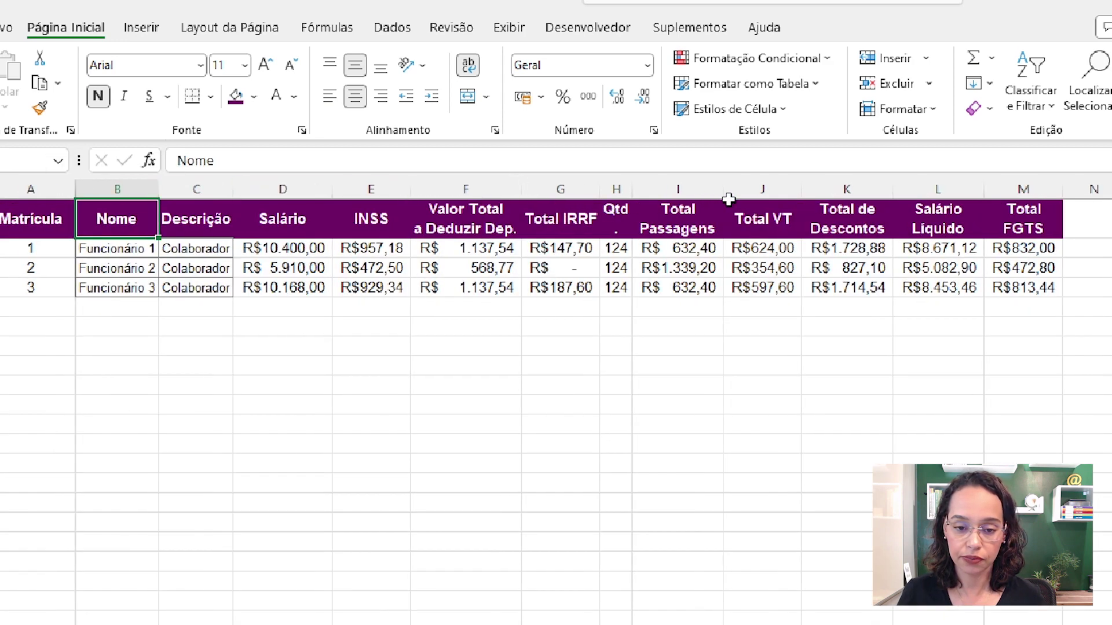
left_click_drag(634, 189, 652, 189)
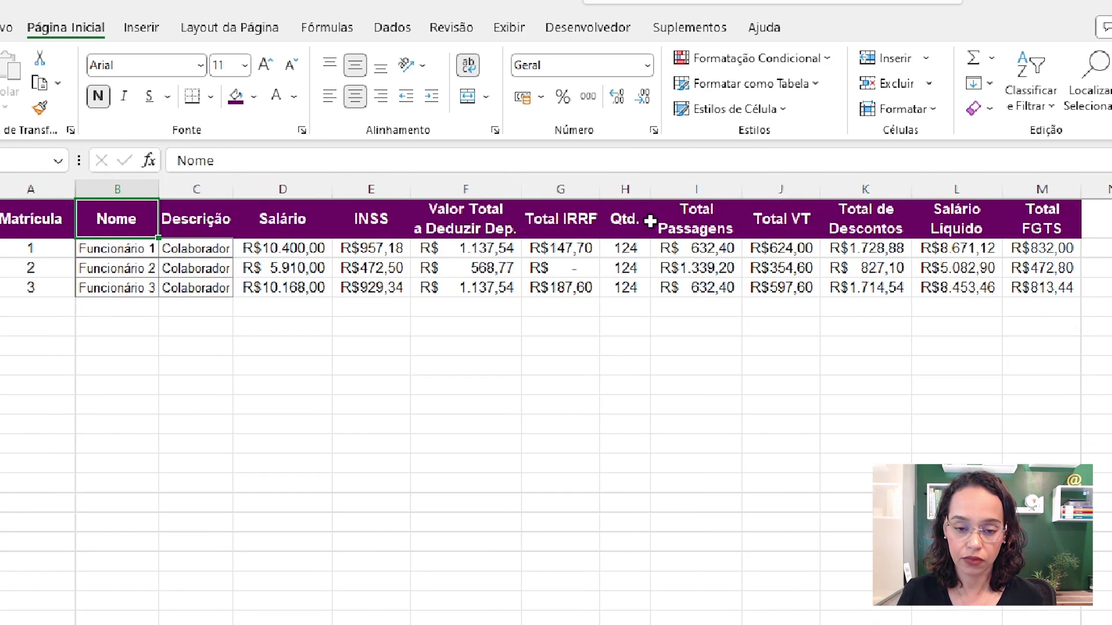
- Retitle H1 as 'Qtd. De Passagens' and widen columns H and G to fit
double_click(650, 223)
type("De Passag")
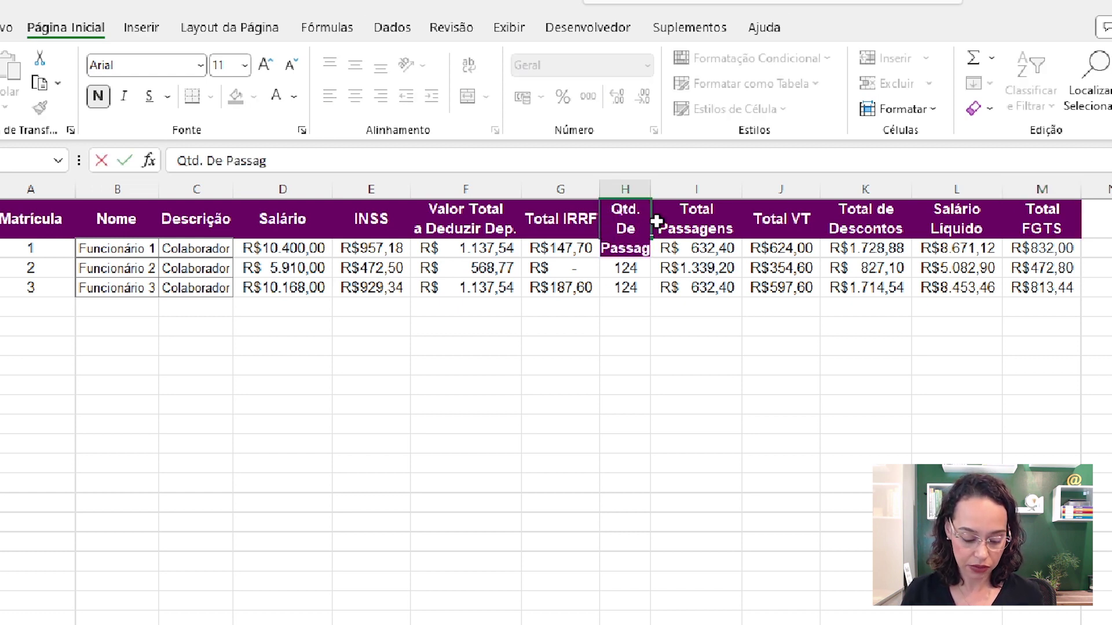
type("ens")
left_click(713, 288)
left_click_drag(651, 190, 693, 193)
left_click_drag(600, 189, 612, 190)
- Apply gray outline and inside borders to the three data rows
left_click(36, 218)
left_click_drag(31, 268, 1101, 307)
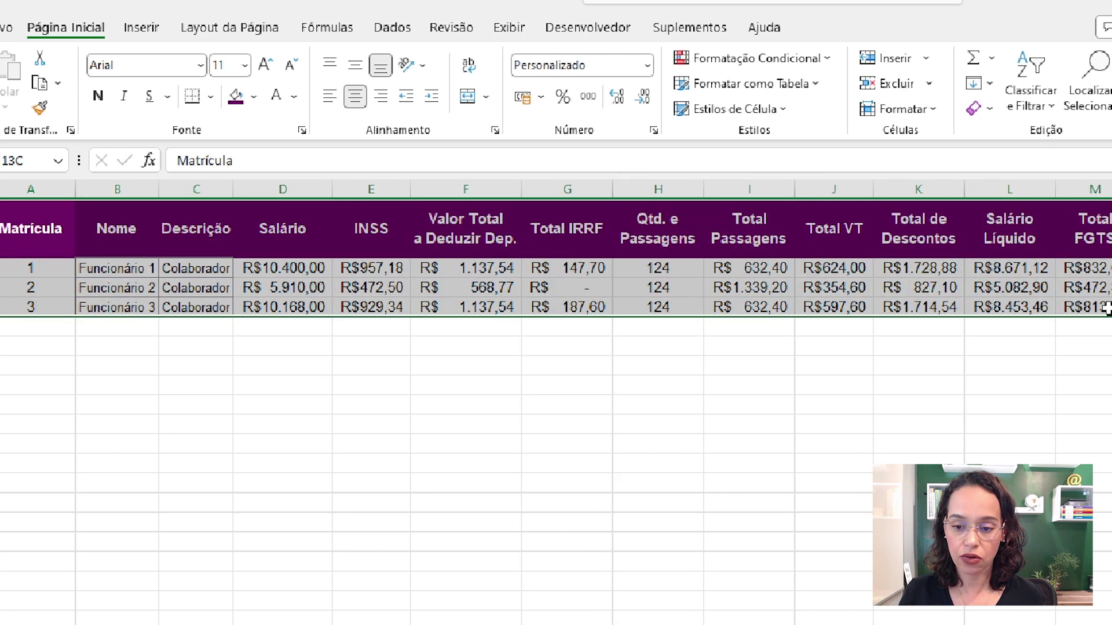
left_click(210, 96)
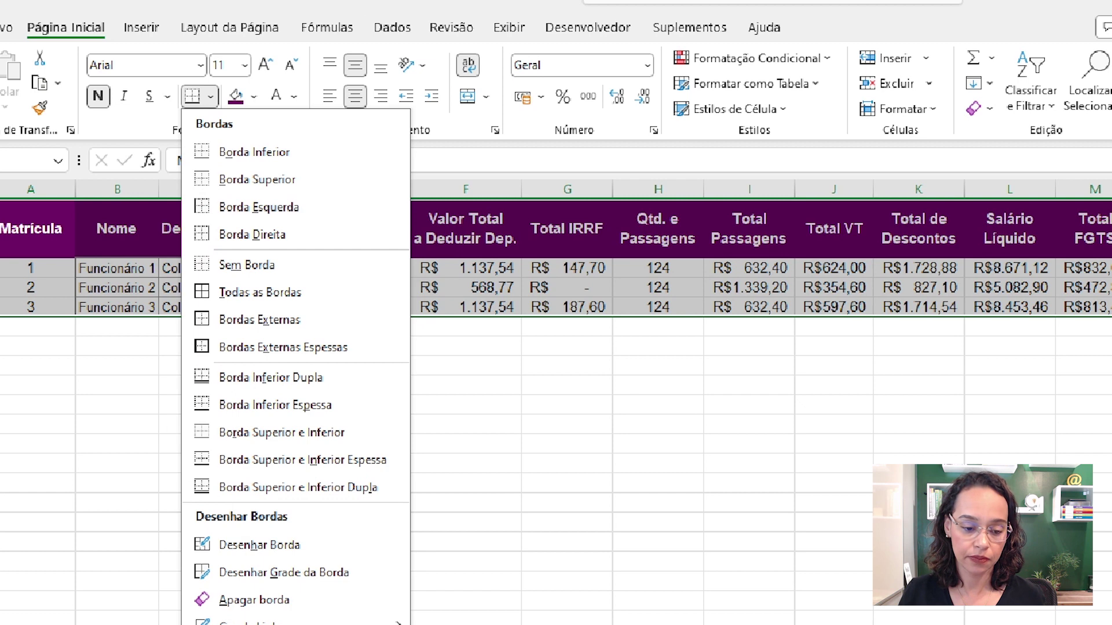
left_click(255, 622)
left_click(525, 408)
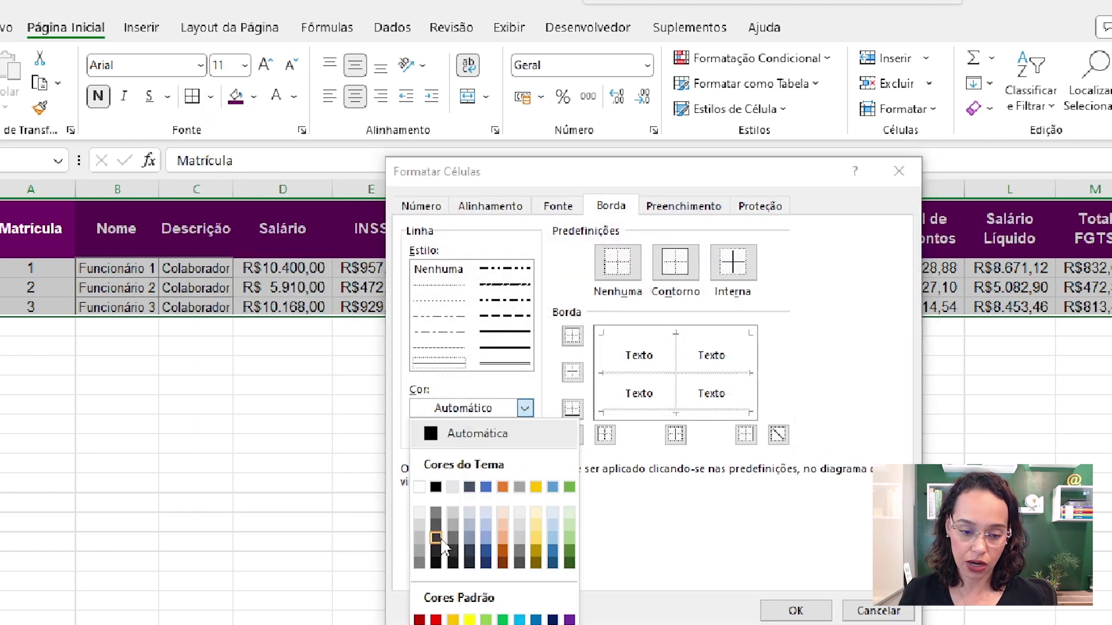
left_click(422, 565)
left_click(669, 272)
left_click(733, 263)
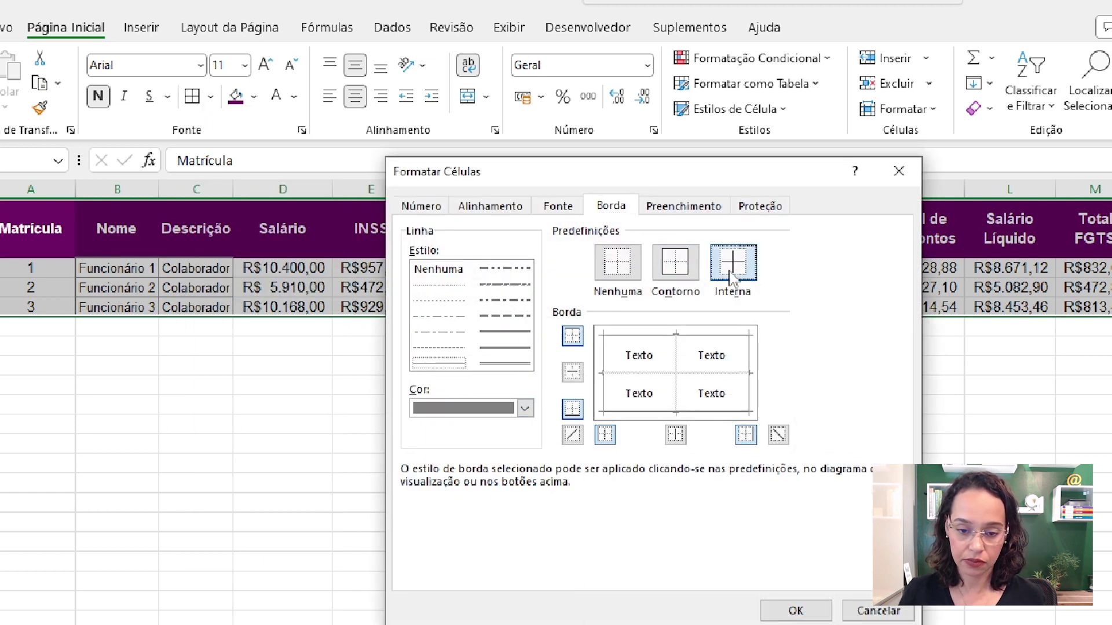
left_click(798, 611)
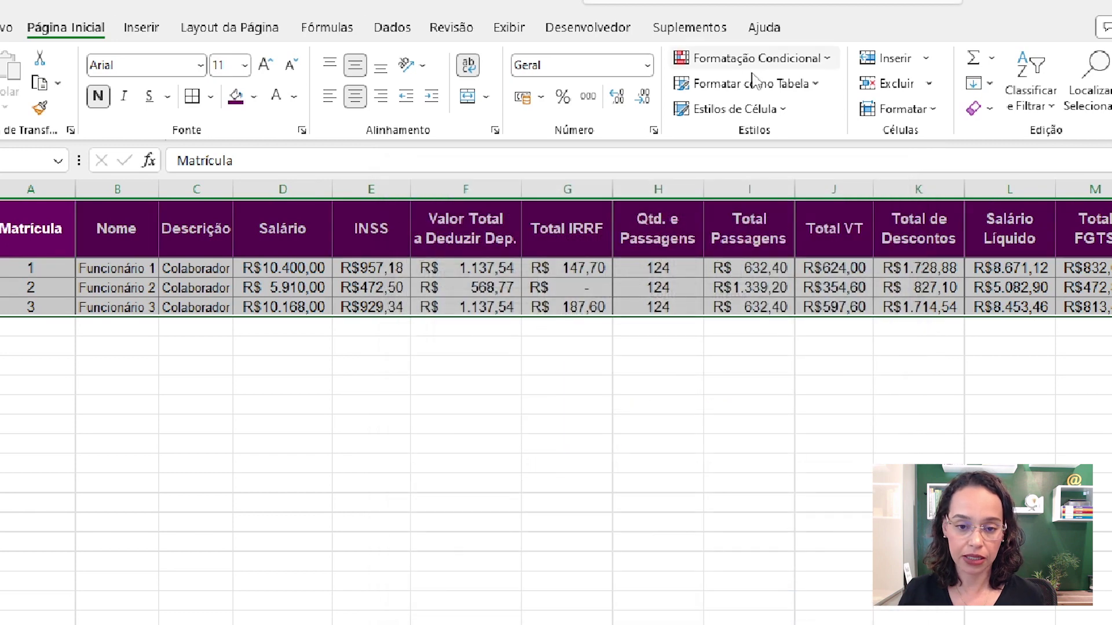
- Set the table rows to one uniform, shorter row height
left_click(927, 109)
left_click(930, 166)
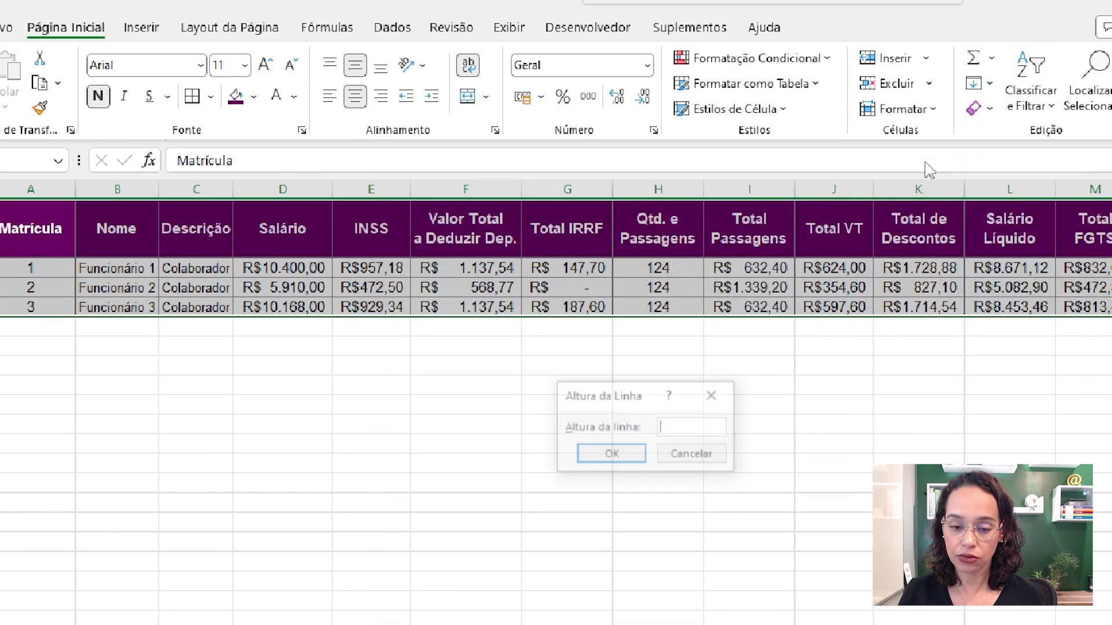
type("20")
key("Return")
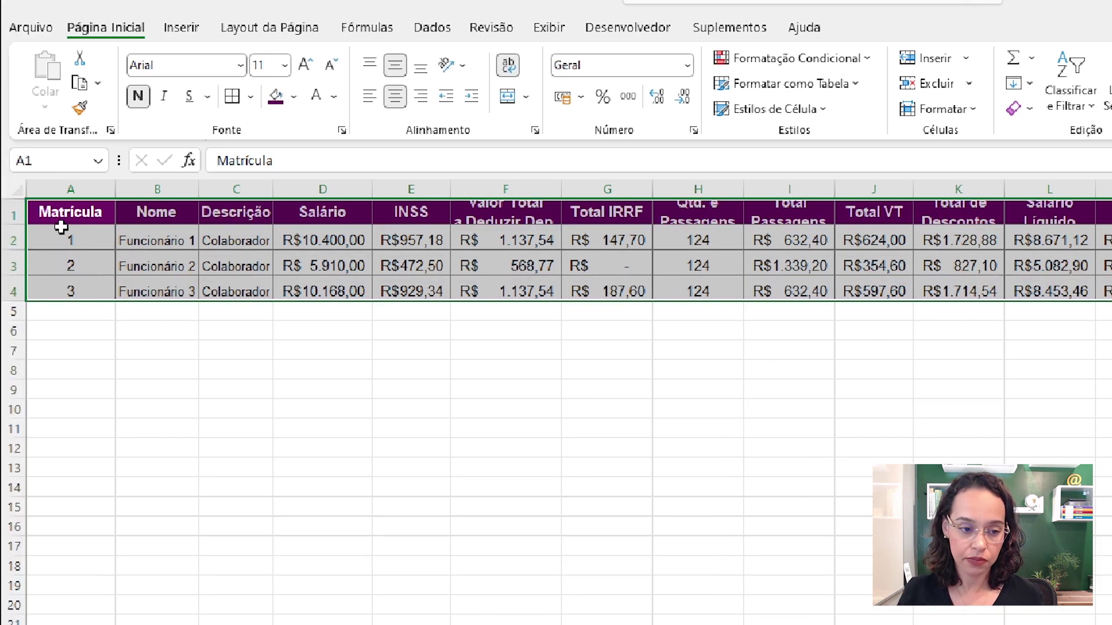
- Make the header row 25,50 tall and shorten the H1 title to 'Qtd. Passagens'
left_click(61, 238)
left_click_drag(24, 232, 23, 245)
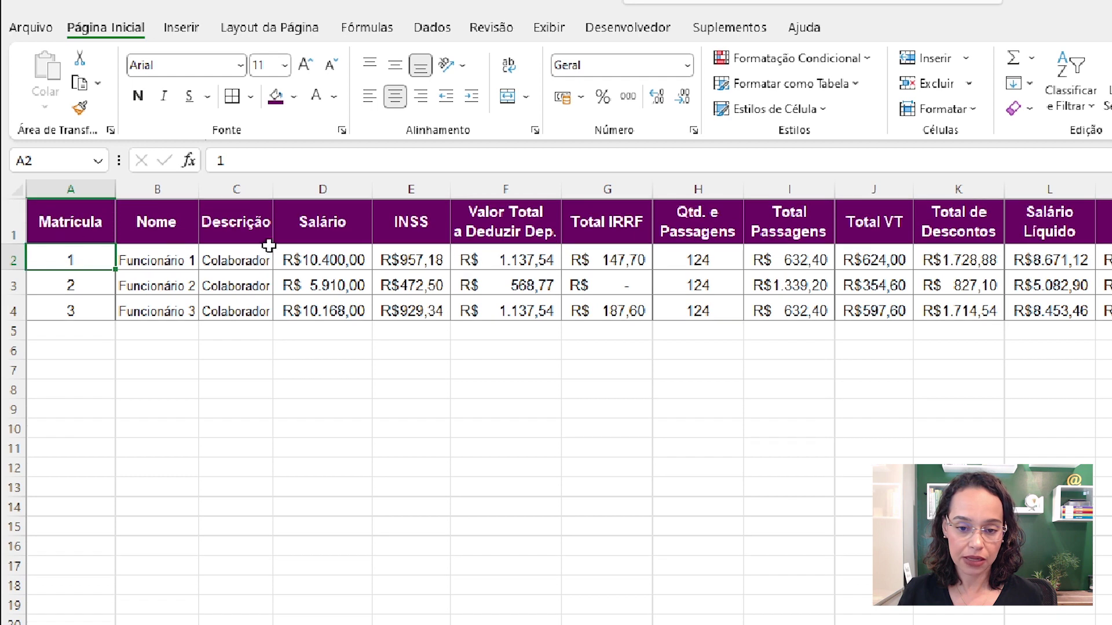
left_click(704, 214)
double_click(703, 215)
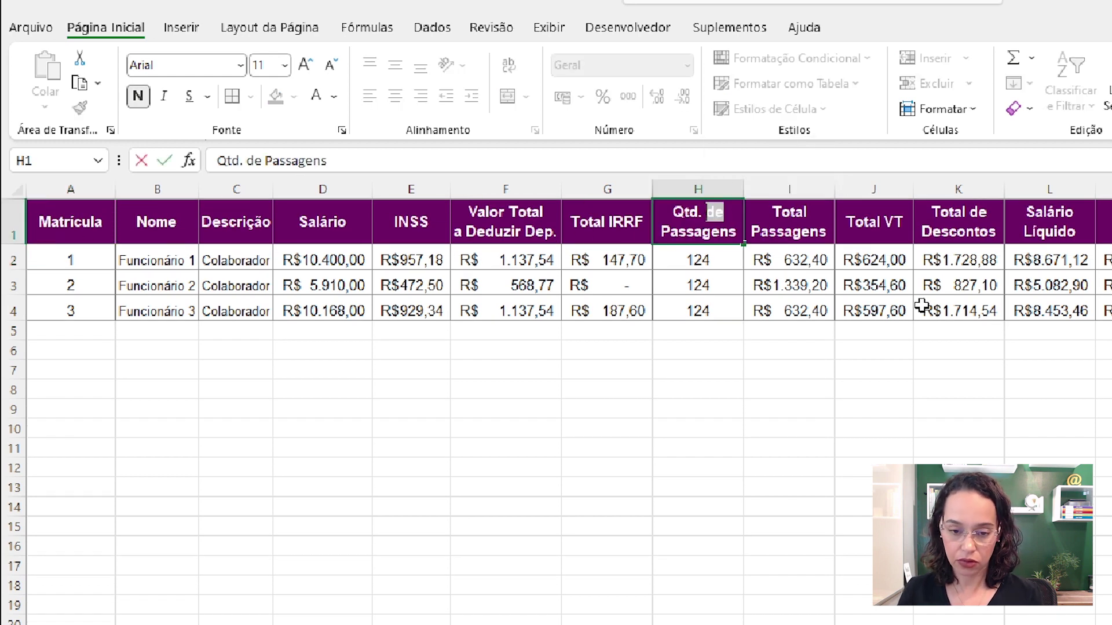
left_click(767, 293)
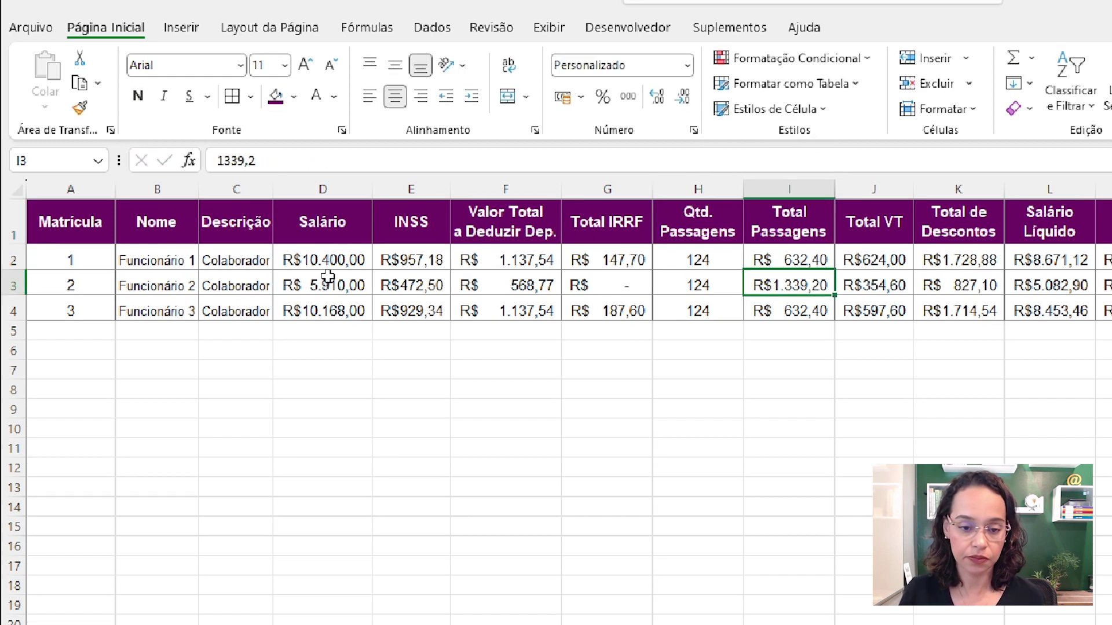
- Select the data range from A2 across all columns, then pick cell M4 and show the data tools
left_click(55, 249)
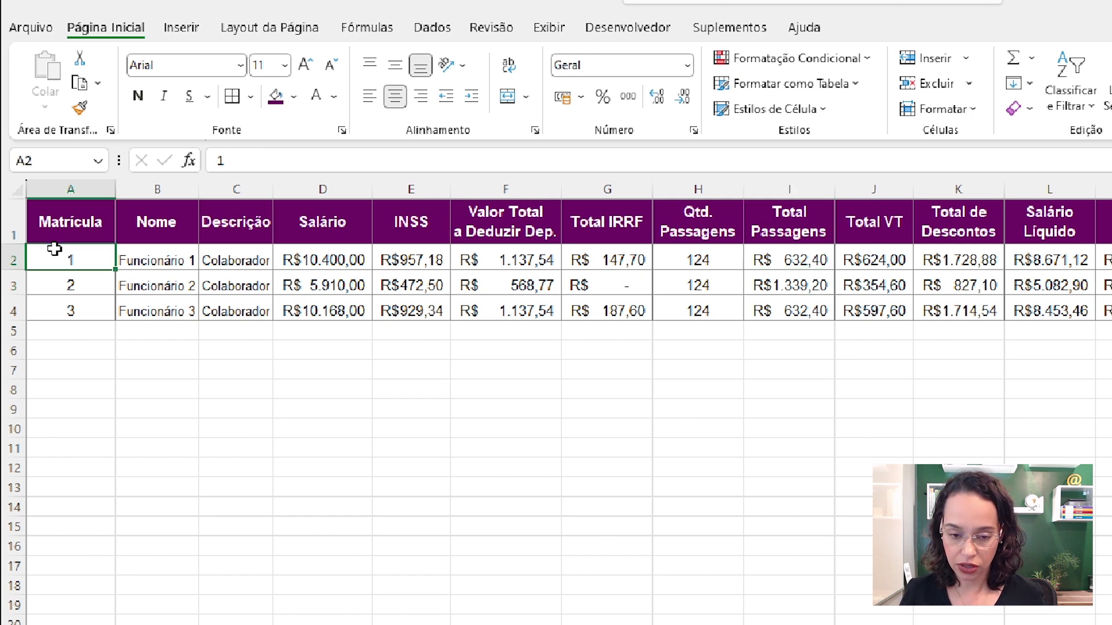
key("ctrl+shift+Down")
key("ctrl+shift+Right")
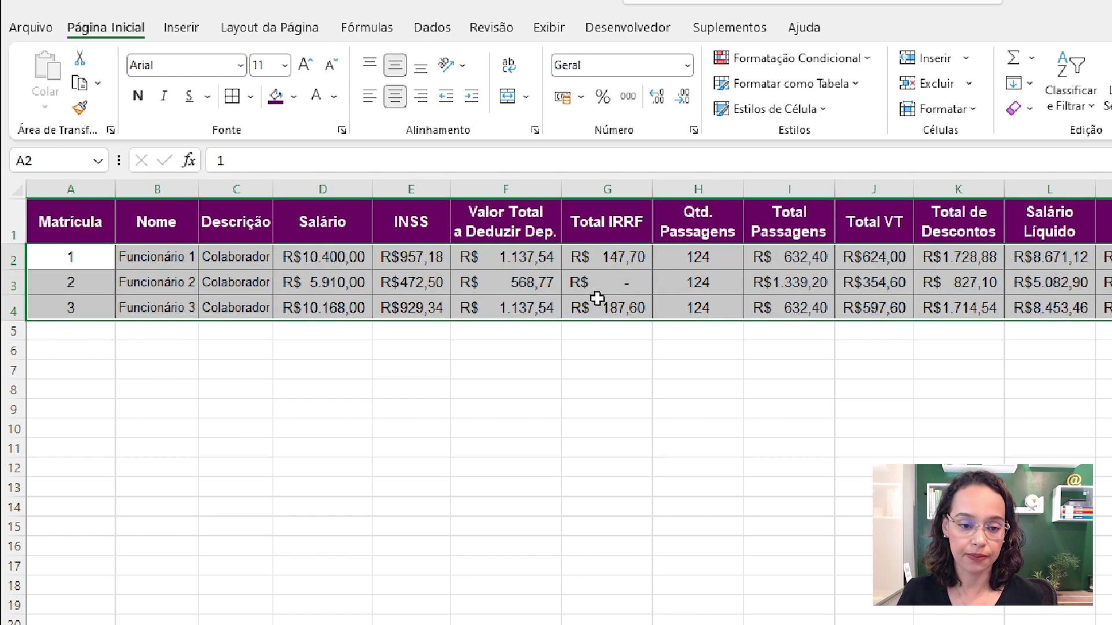
left_click(608, 307)
left_click(1103, 308)
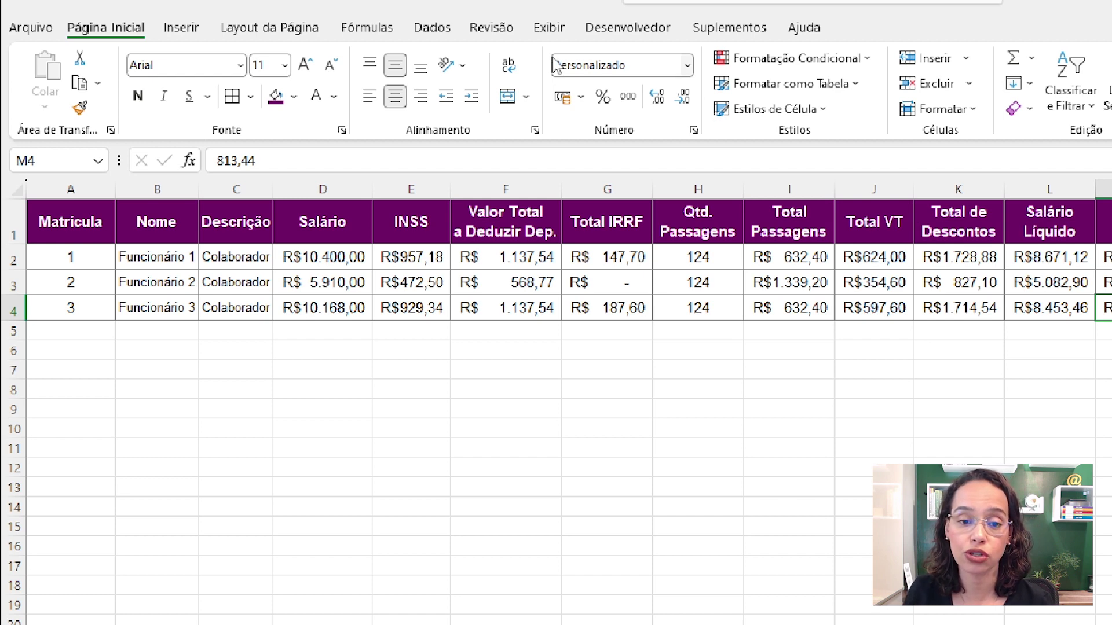
left_click(438, 29)
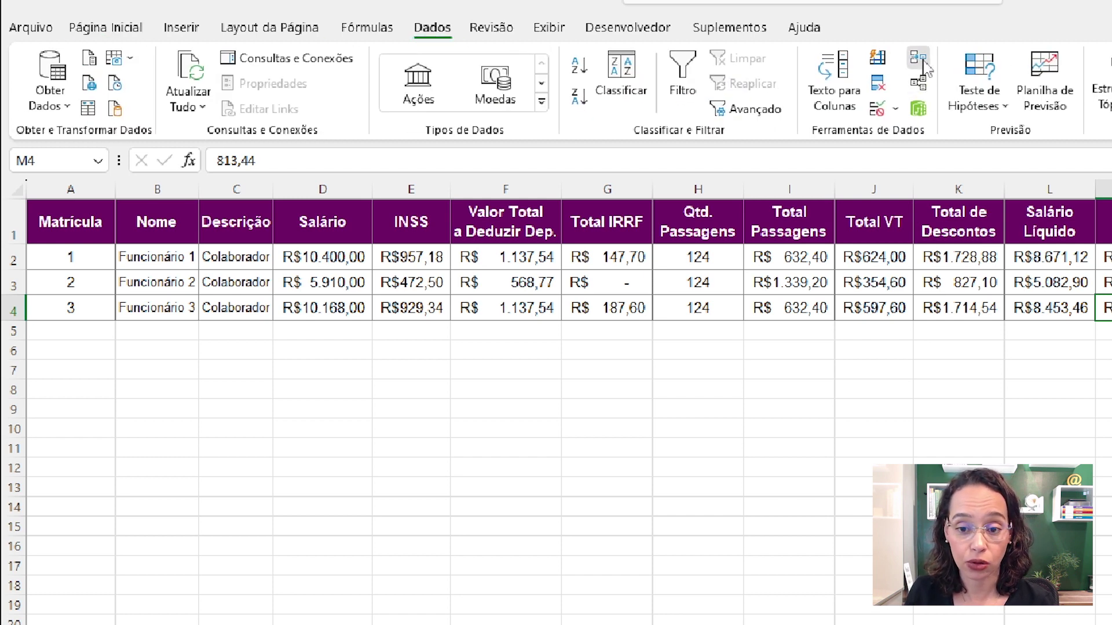
- Review the Consolidar dialog's function list, keep Soma, and close it without consolidating
left_click(919, 58)
left_click(624, 310)
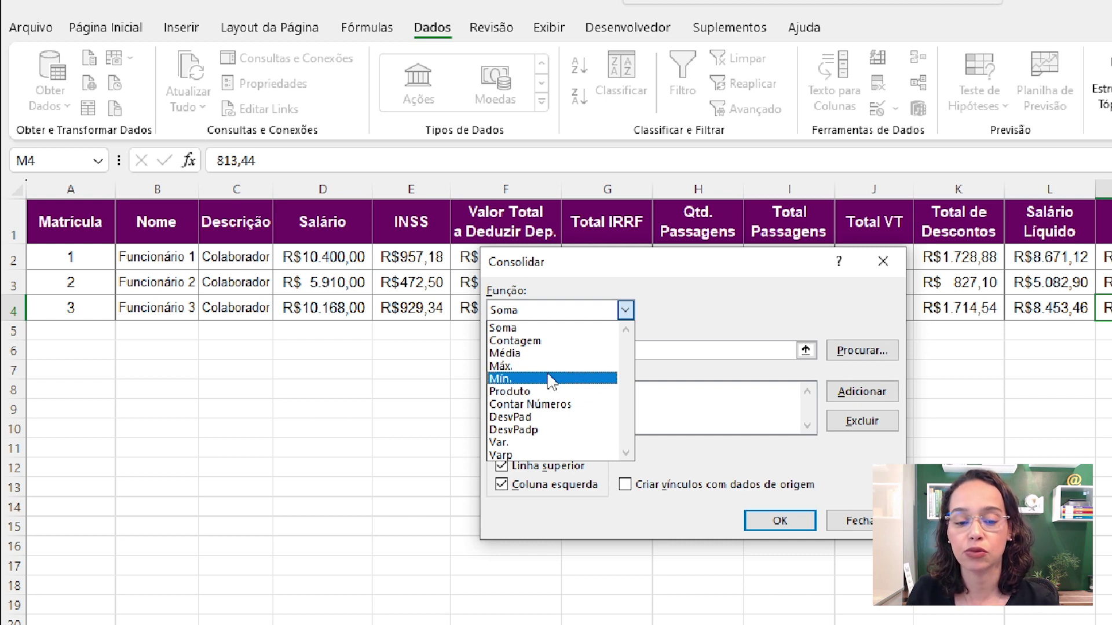
left_click(776, 315)
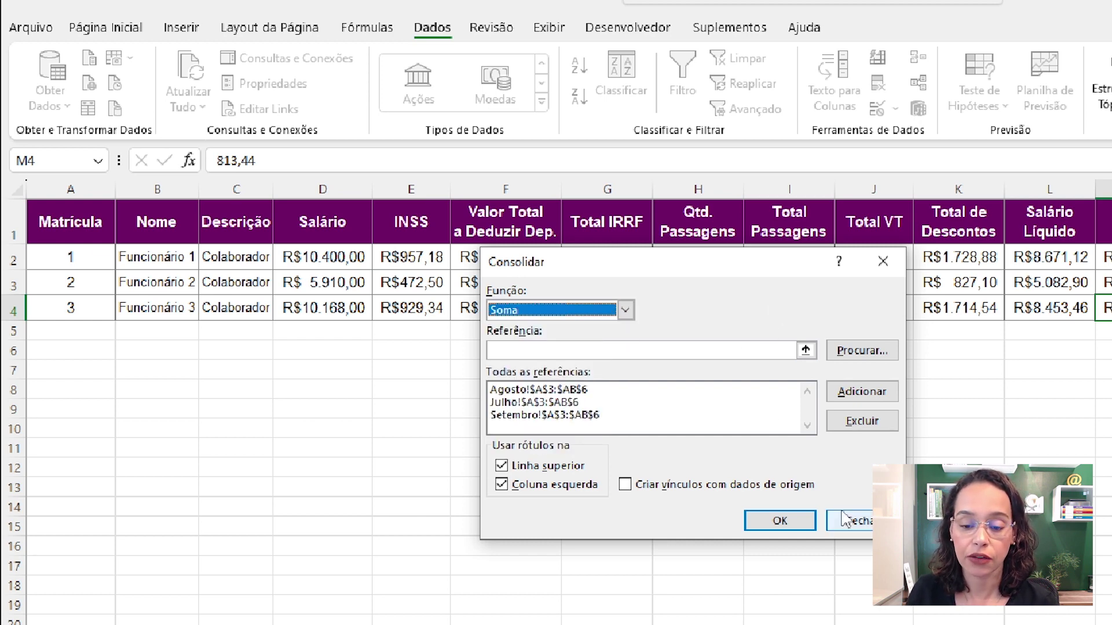
left_click(860, 521)
left_click(838, 290)
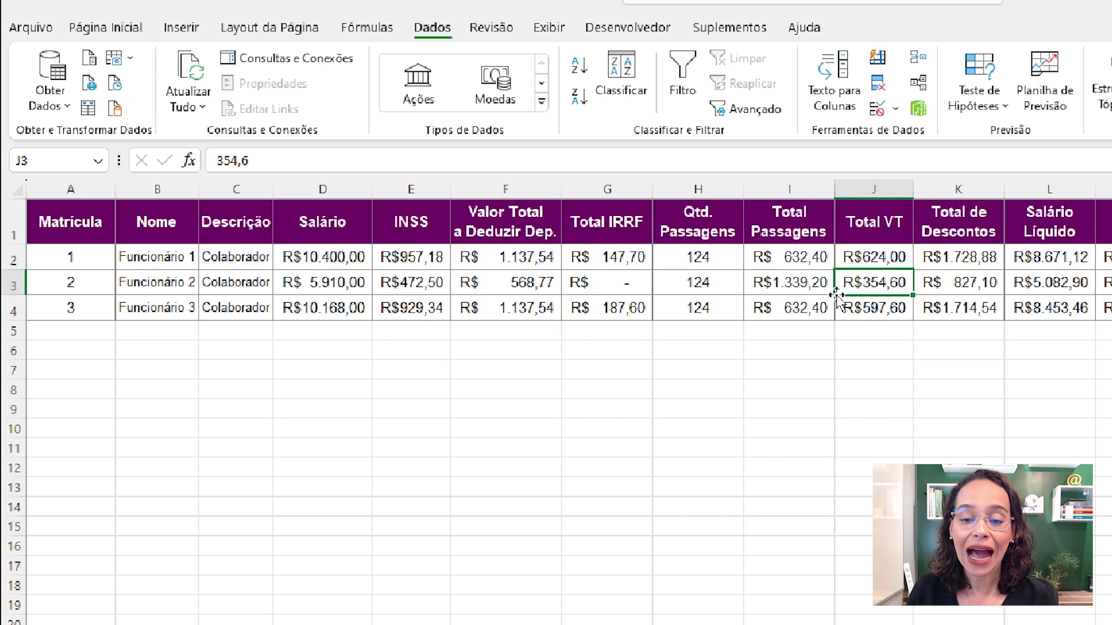